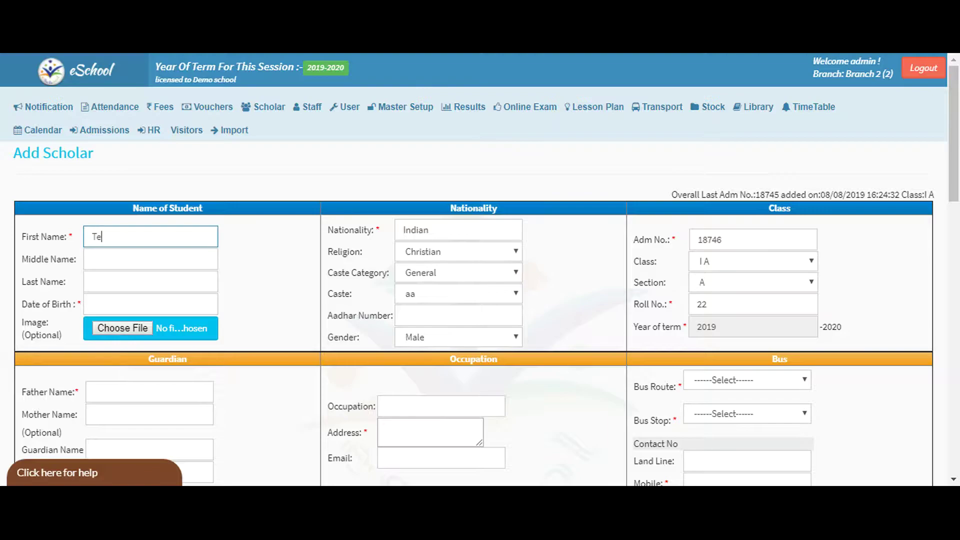
Enter first name Testing and pick the 28th as the date of birth from the calendar.
text(esting)
click(244, 257)
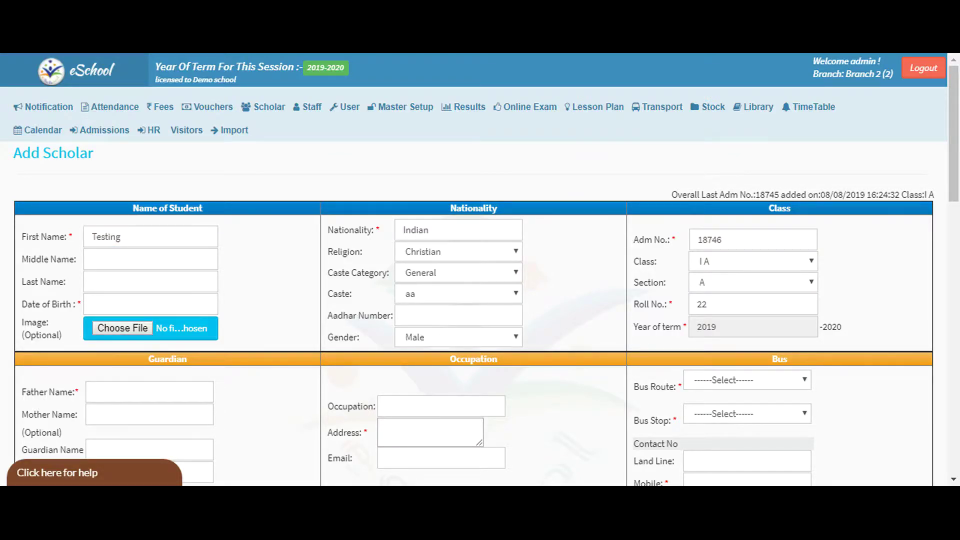
click(93, 304)
click(126, 310)
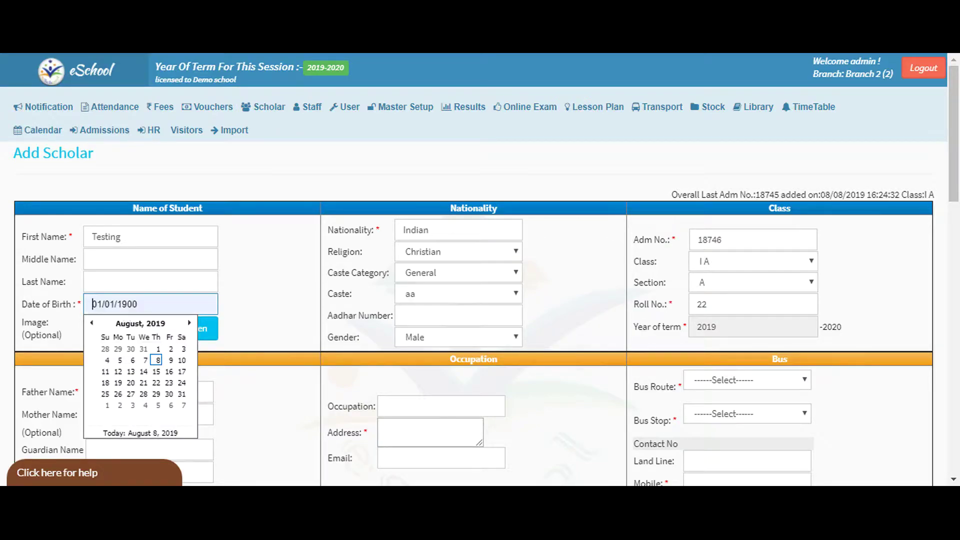
click(92, 322)
click(131, 349)
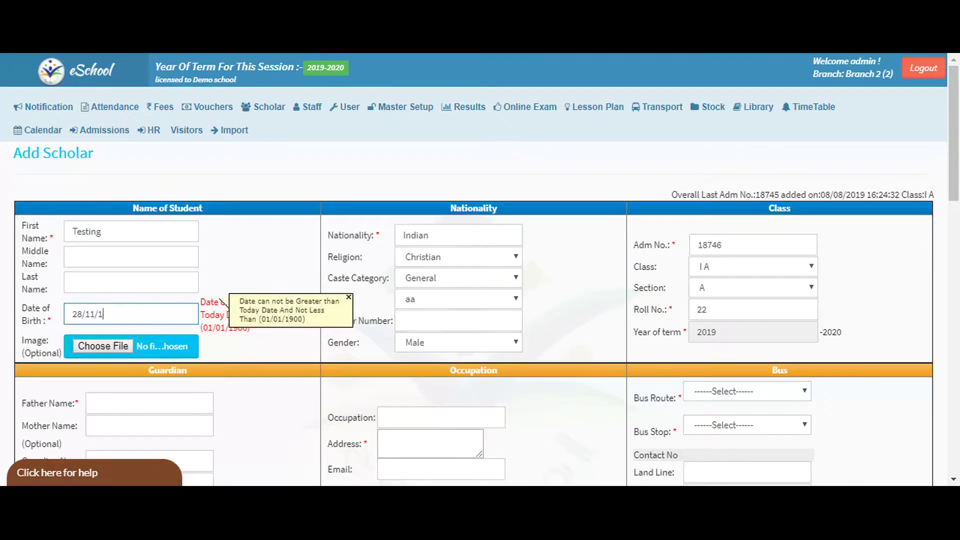
Correct the birth year to 1900, then set religion Hindu and caste AGARAWAL.
text(900)
click(257, 349)
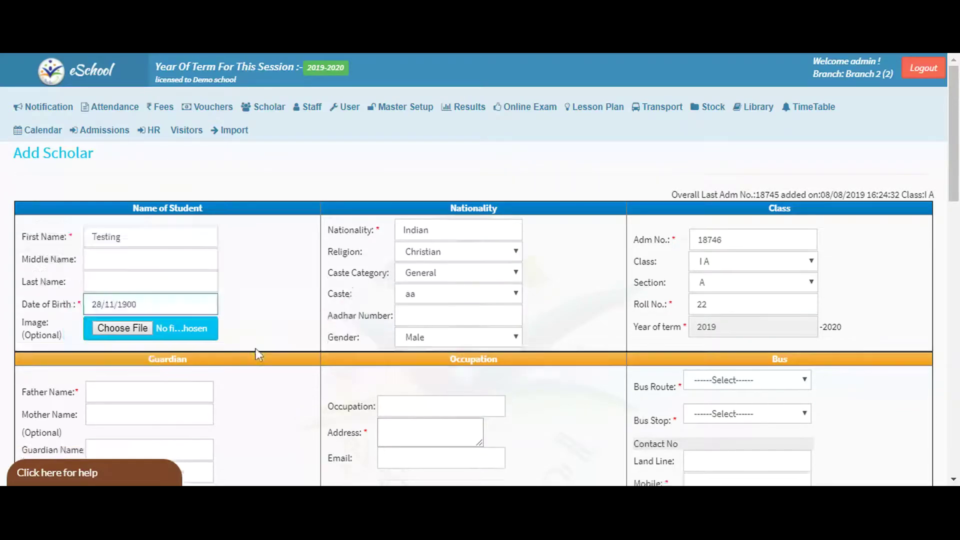
click(452, 257)
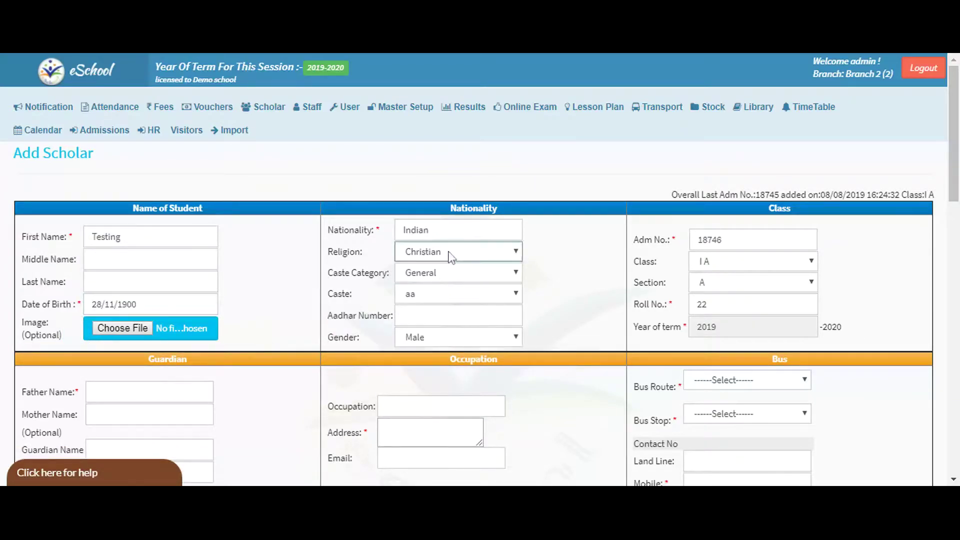
click(448, 286)
click(448, 290)
click(453, 125)
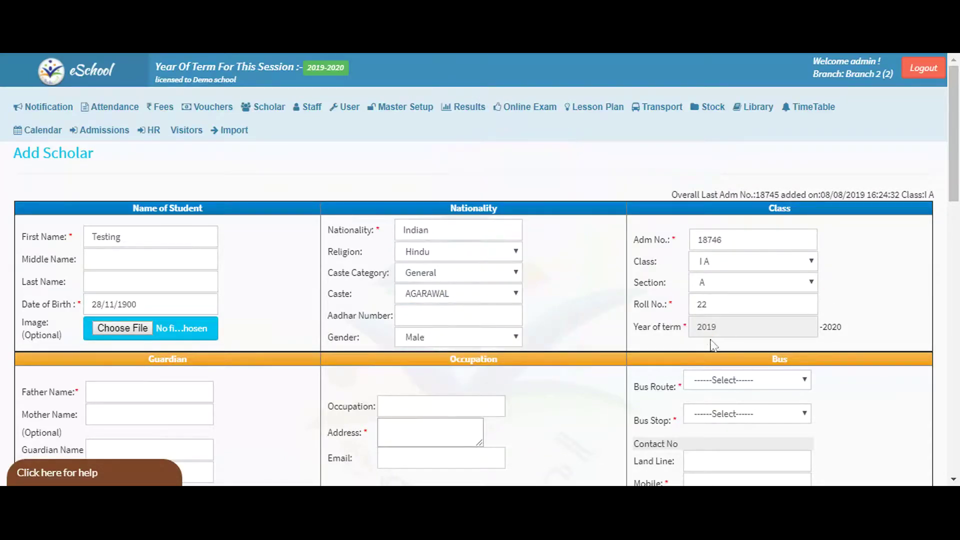
Fill in father name Testing and address testing.
click(145, 393)
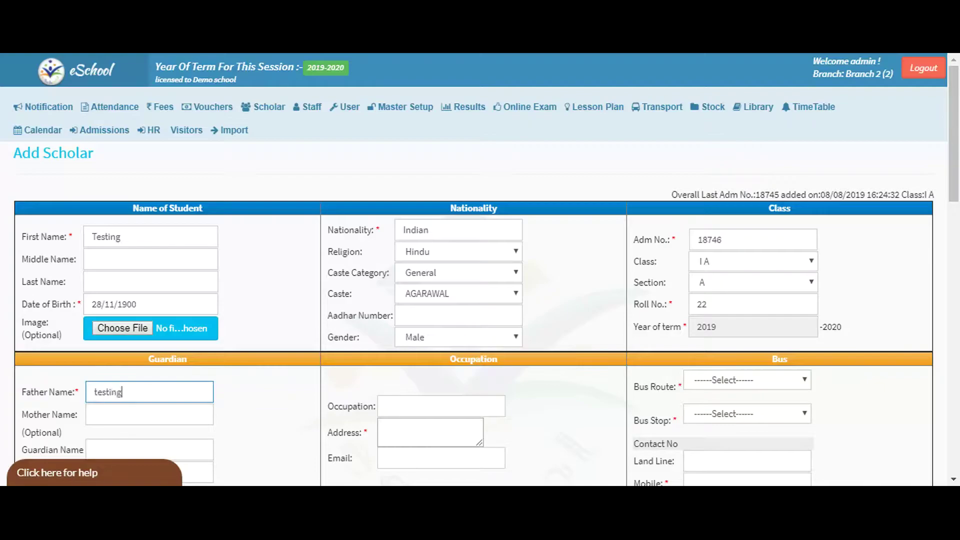
key(Down)
key(Return)
key(Down)
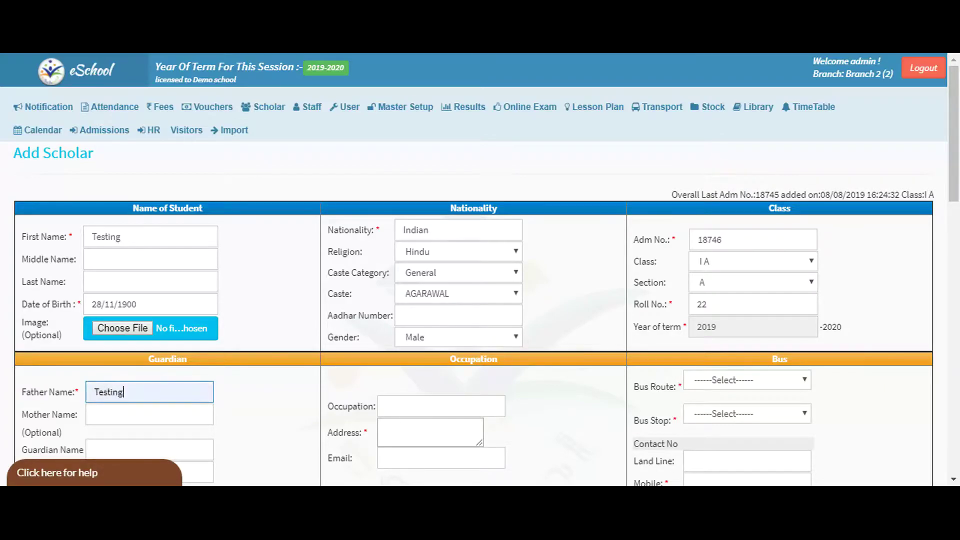
scroll(380, 386, down, 3)
click(430, 283)
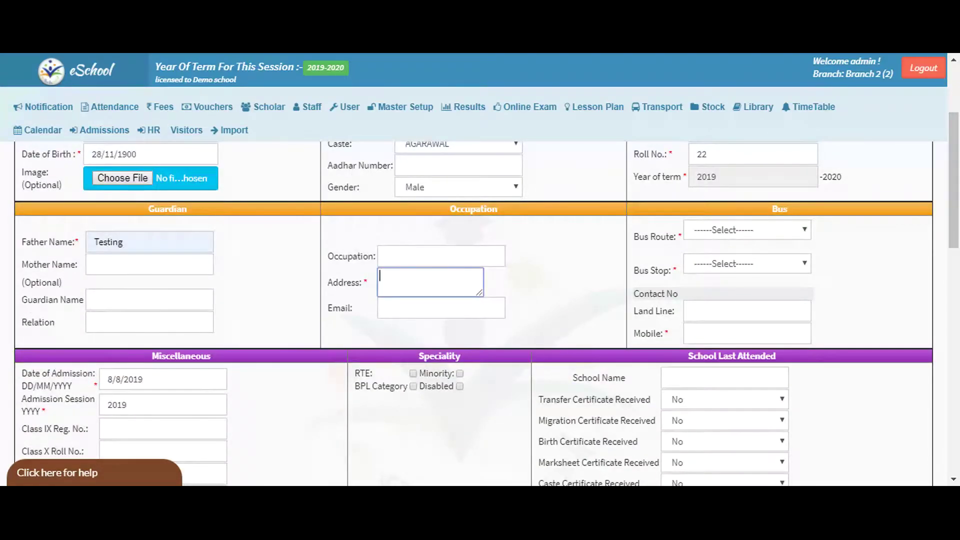
text(testing)
key(Tab)
Set the bus route to No Route and enter a mobile number.
click(779, 237)
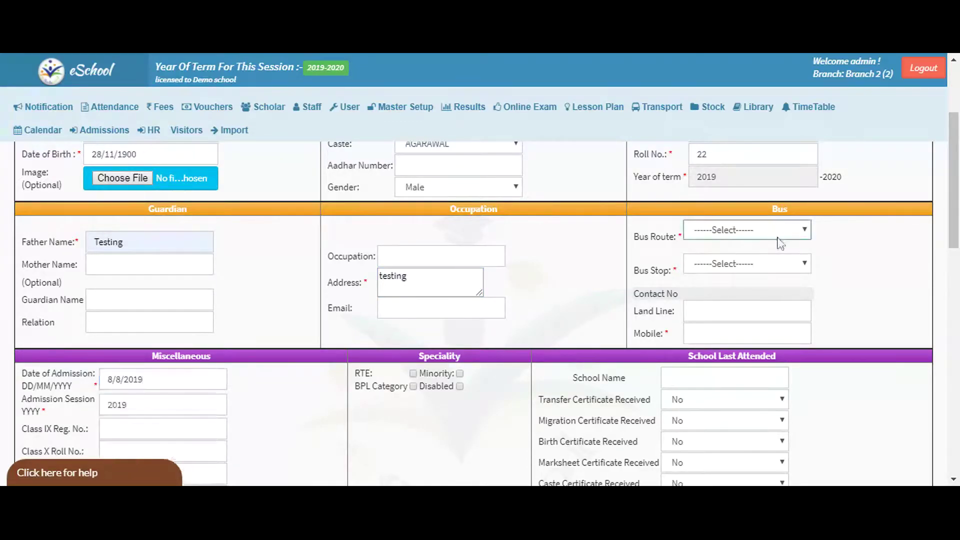
key(Down)
scroll(739, 400, down, 2)
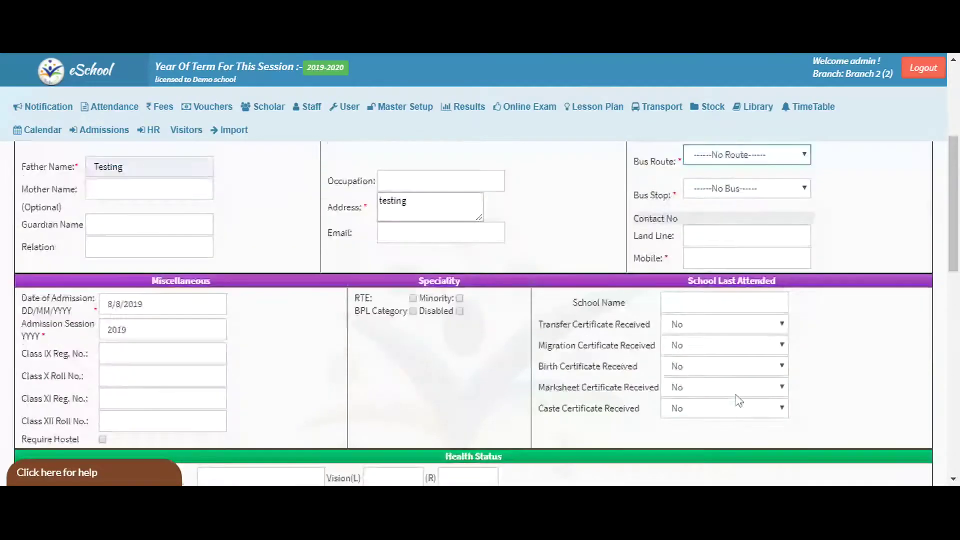
key(Tab)
key(Tab)
key(Tab)
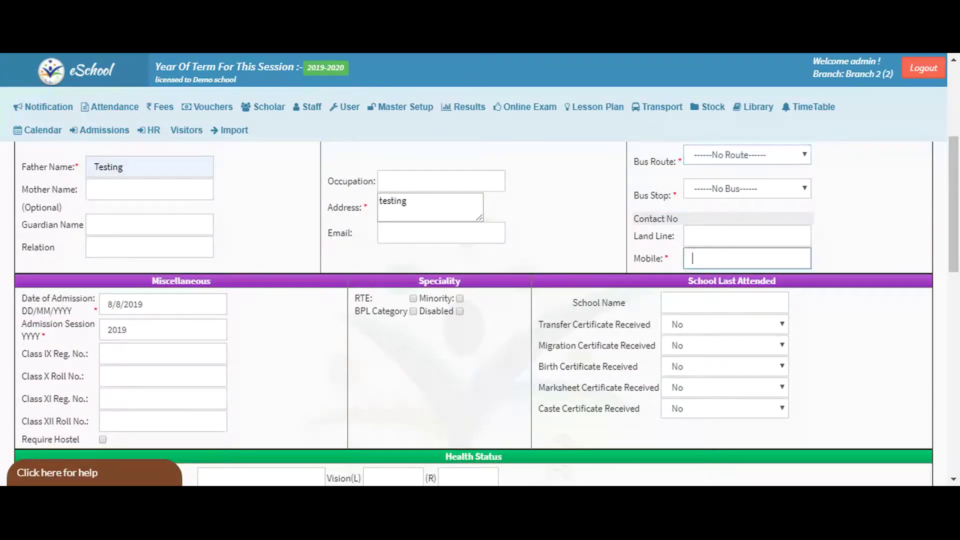
text(9999999999)
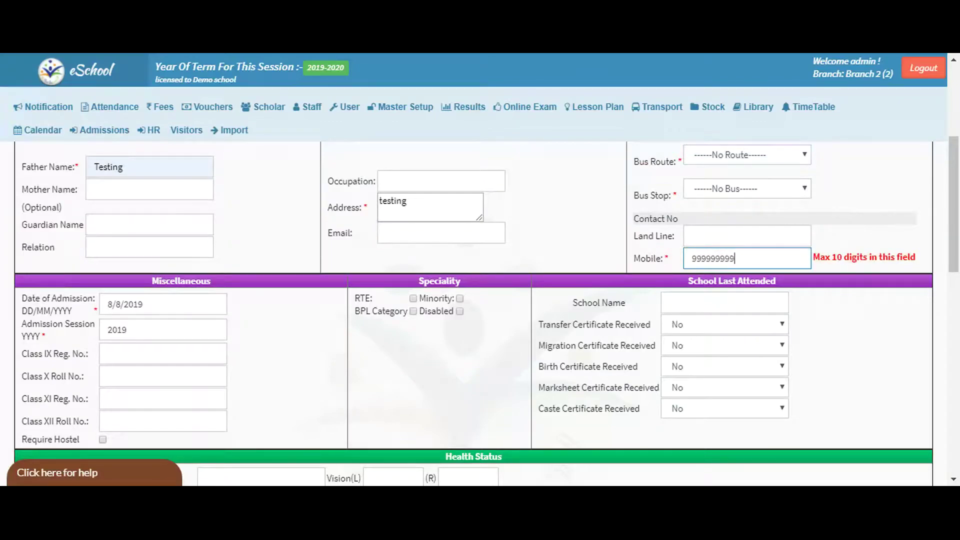
scroll(594, 364, down, 3)
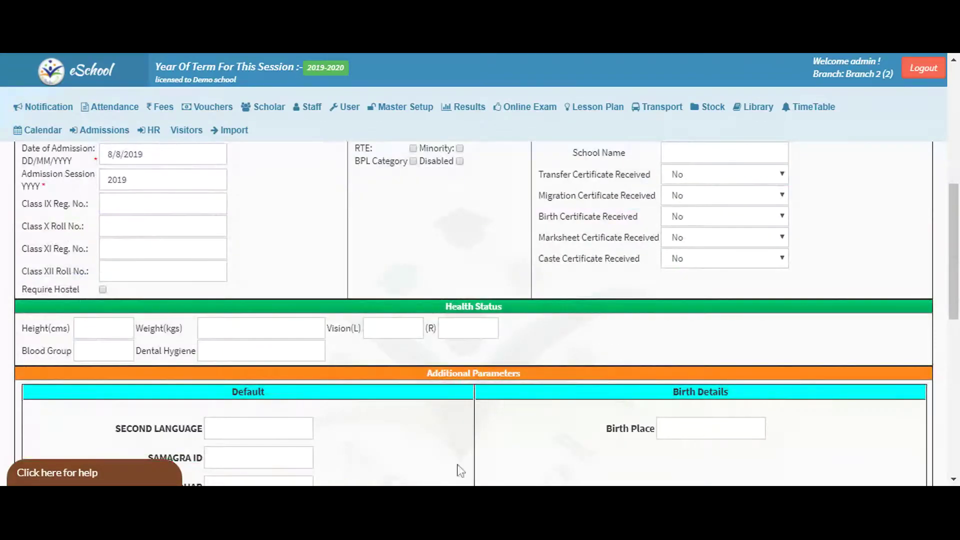
scroll(457, 467, down, 10)
click(470, 419)
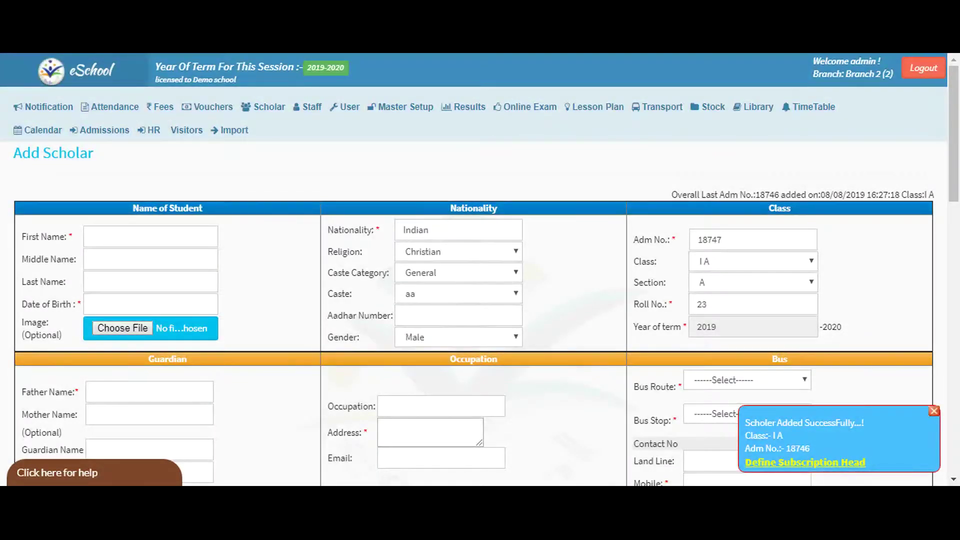
drag(758, 436, 810, 449)
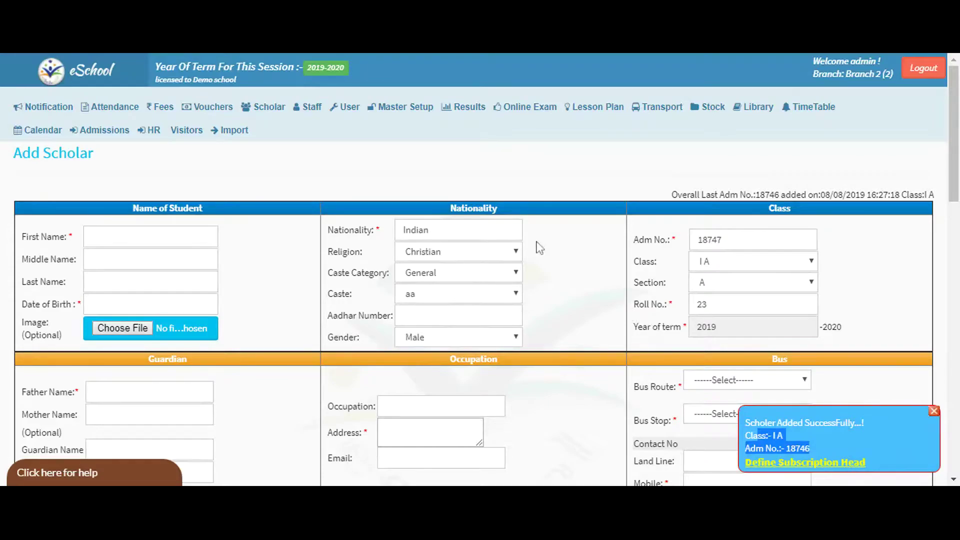
click(263, 106)
mouse_move(310, 131)
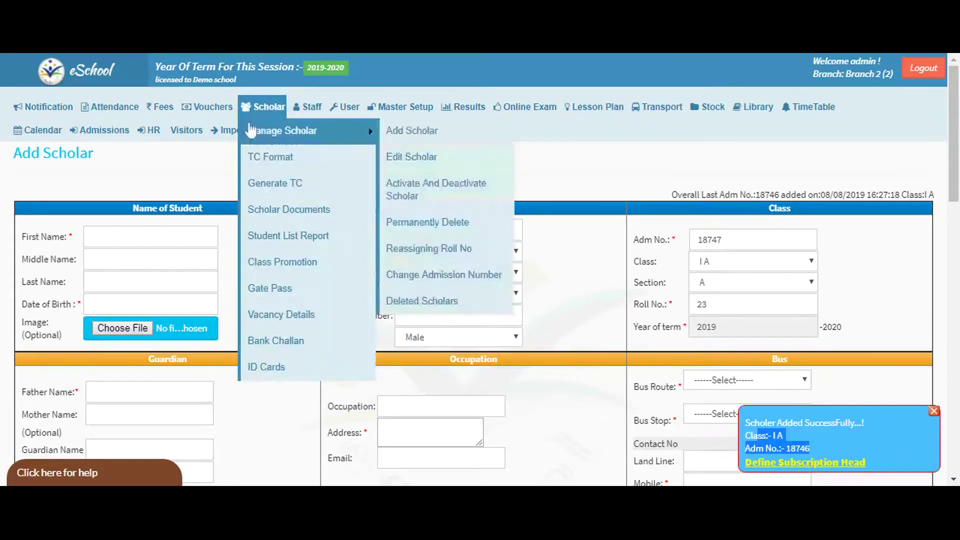
click(416, 158)
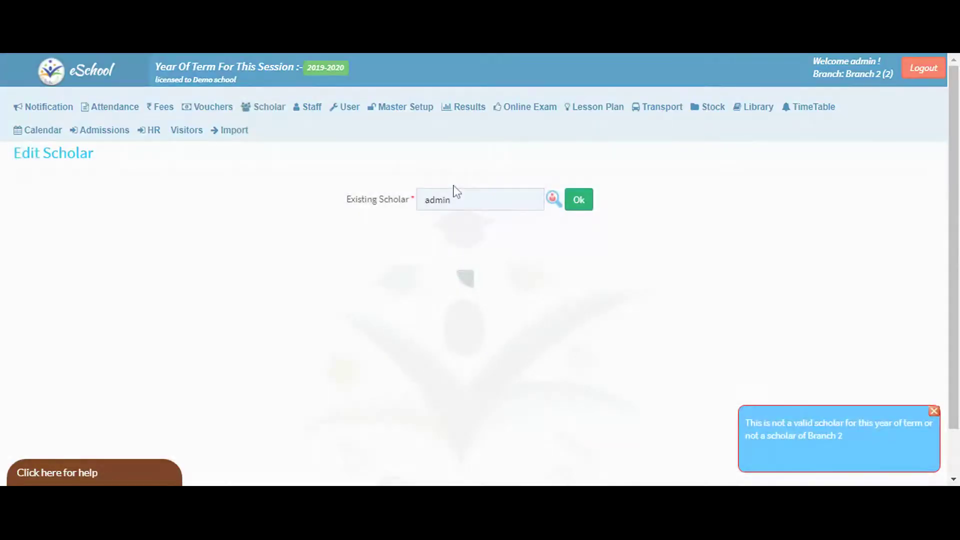
Search class I A students and select scholar D-98 for editing.
click(553, 200)
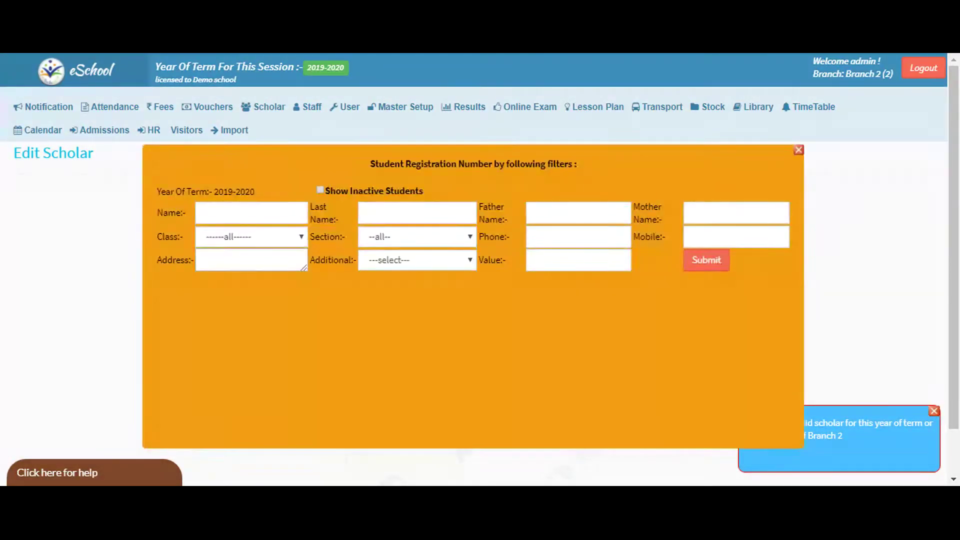
click(281, 255)
click(707, 262)
click(176, 322)
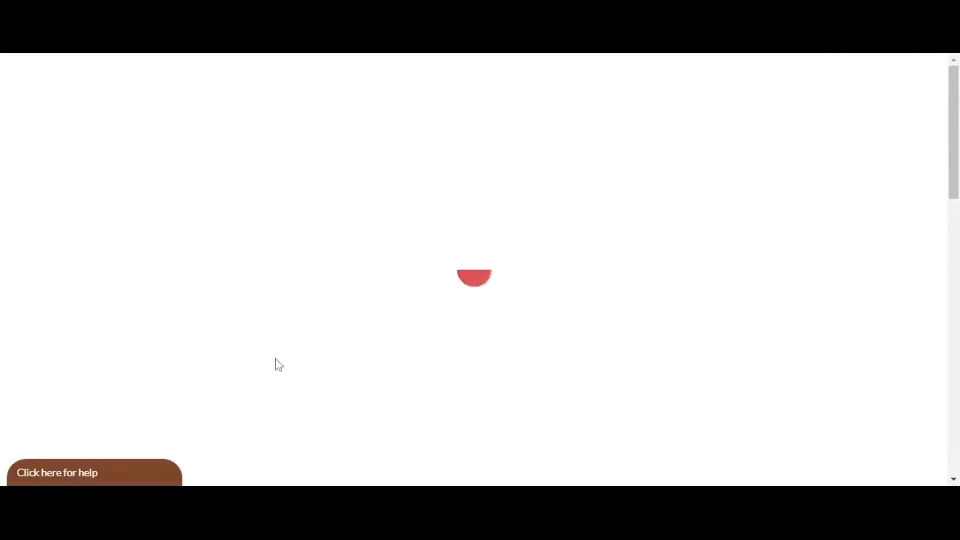
Replace the scholar's mobile number with a new number.
scroll(792, 411, down, 3)
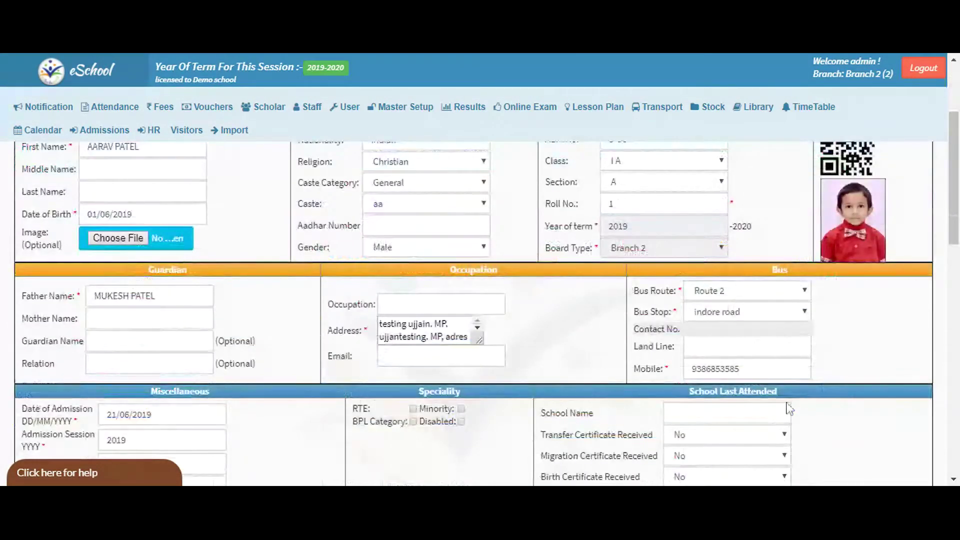
drag(750, 369, 540, 371)
key(BackSpace)
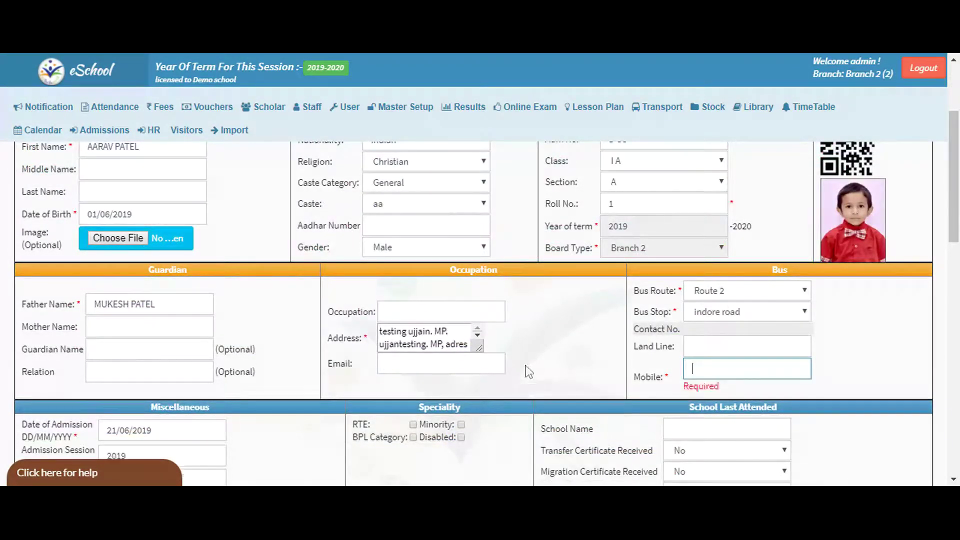
text(9999999999)
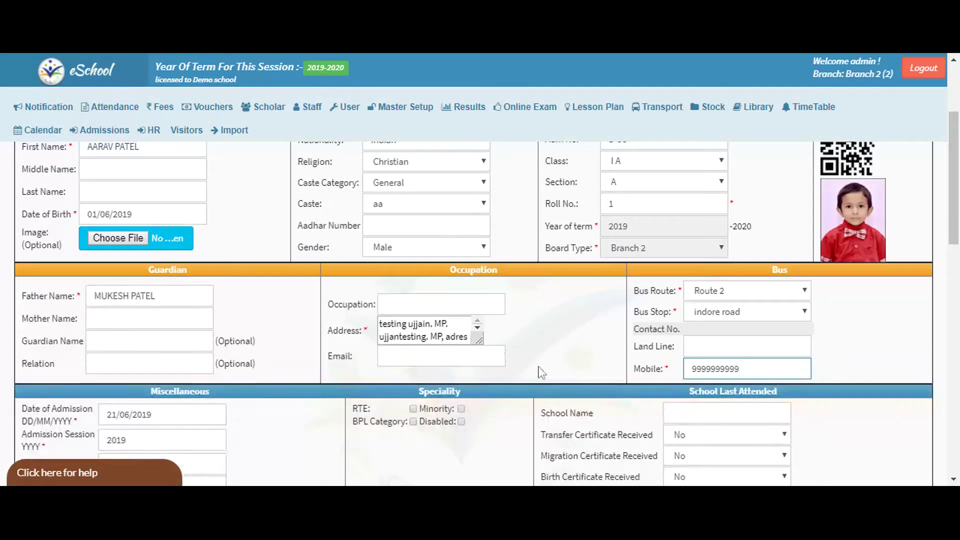
key(ctrl+a)
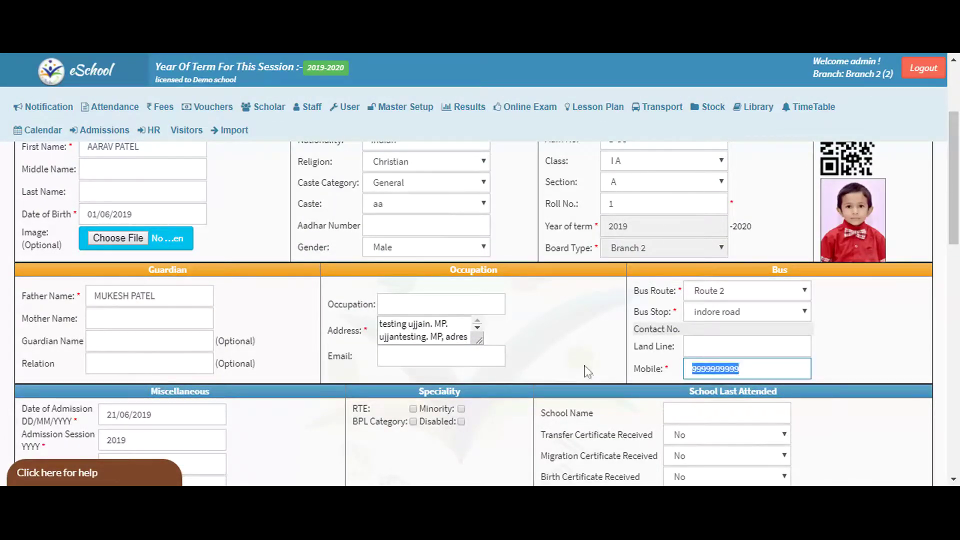
key(BackSpace)
text(8888888888)
Save the edited record with Update so it is confirmed as updated.
scroll(538, 413, down, 6)
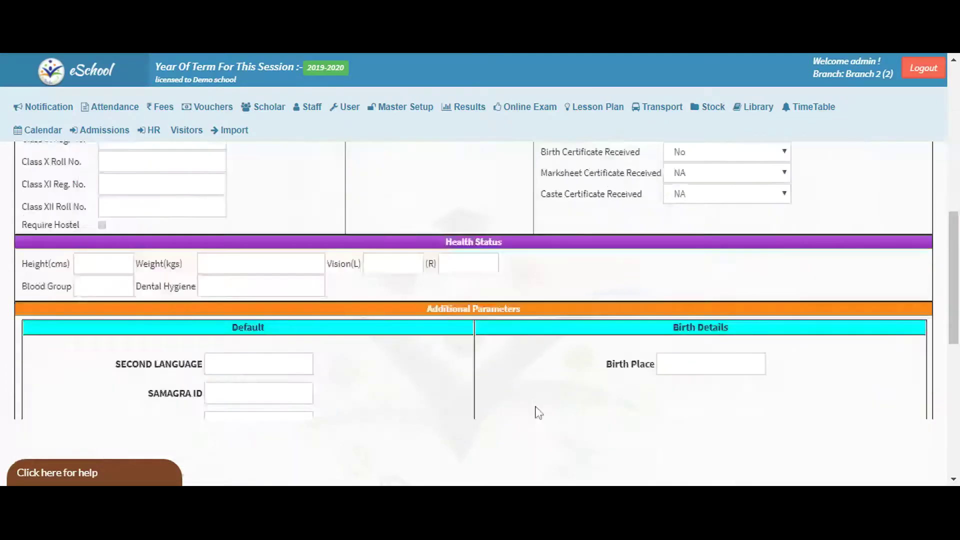
scroll(539, 412, down, 8)
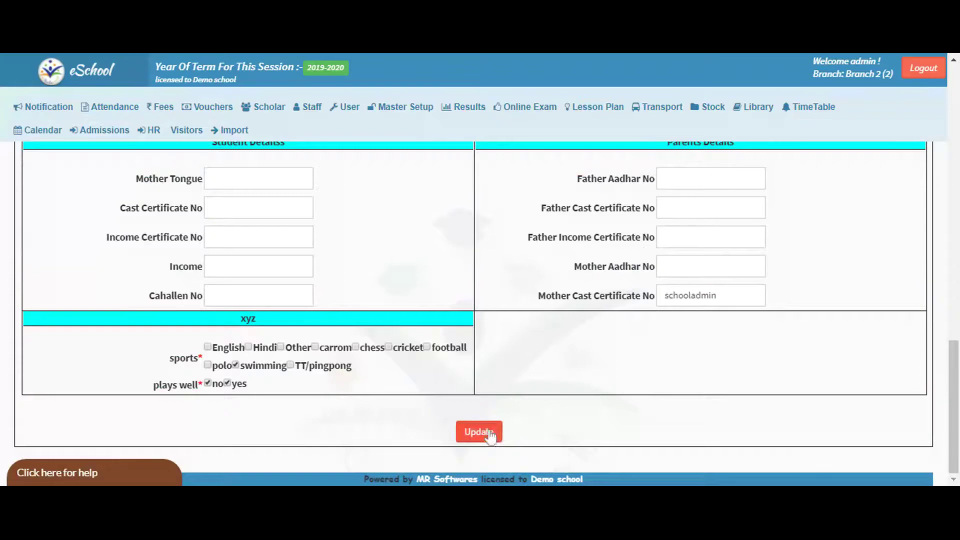
click(479, 432)
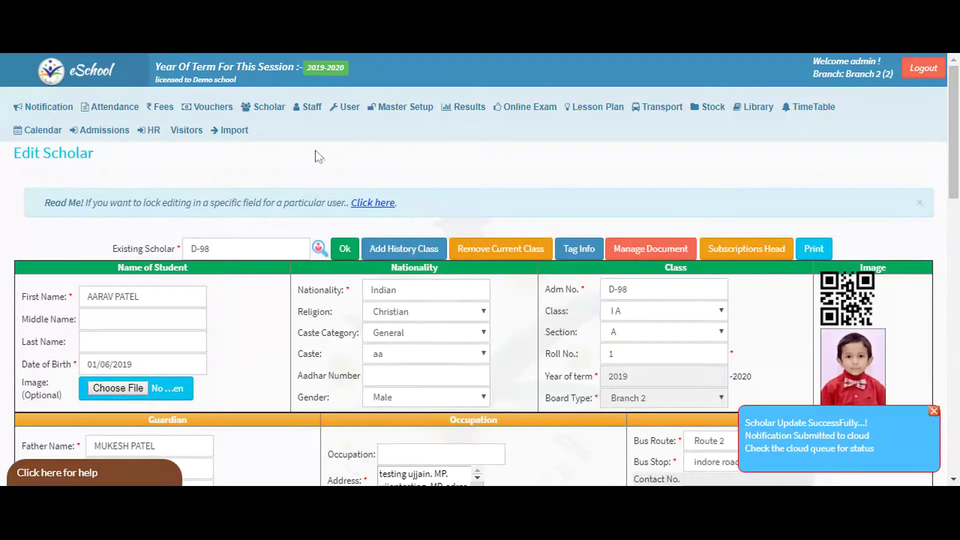
click(263, 107)
mouse_move(340, 135)
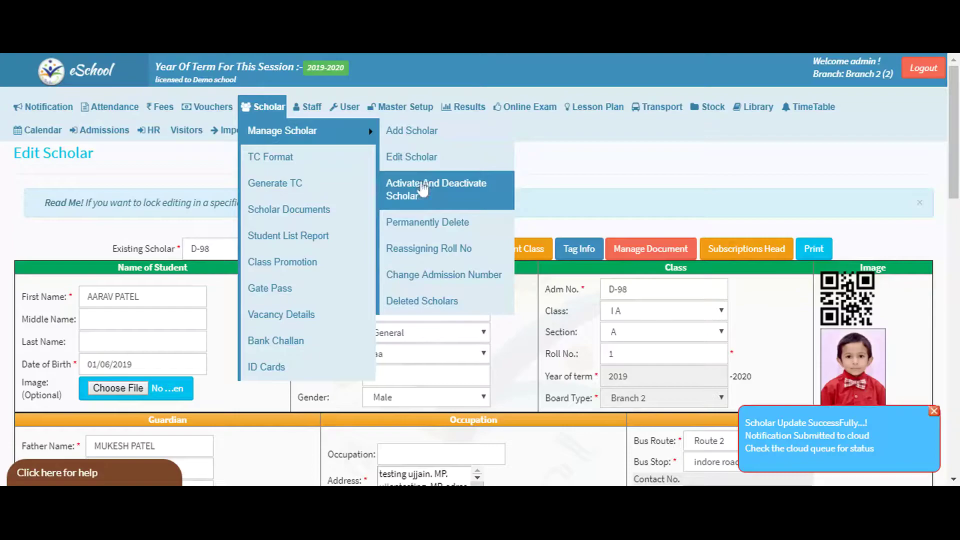
click(424, 189)
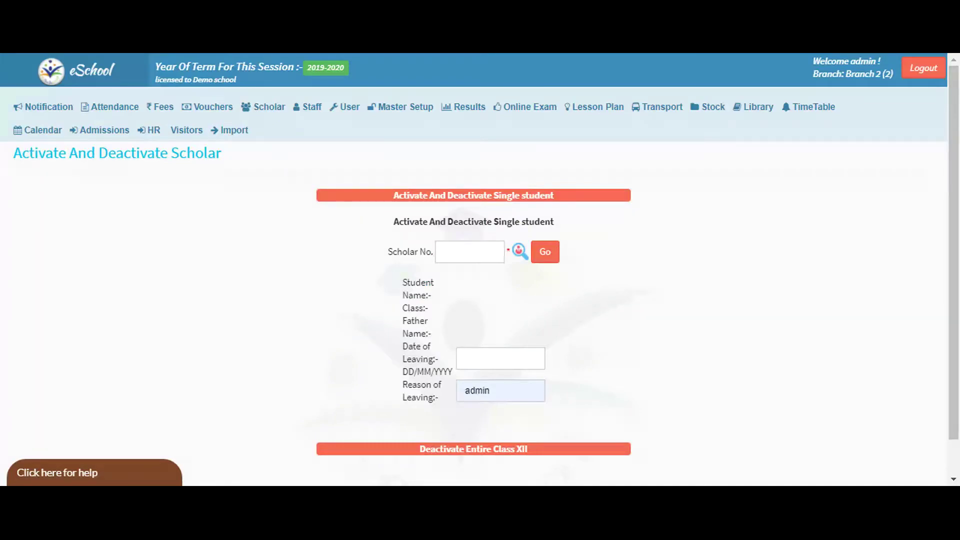
click(470, 252)
text(18746)
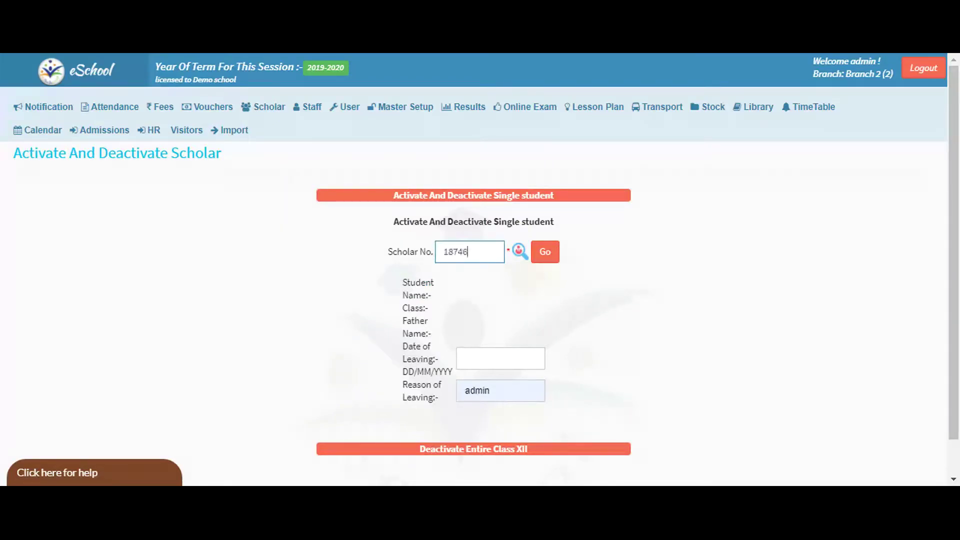
click(548, 255)
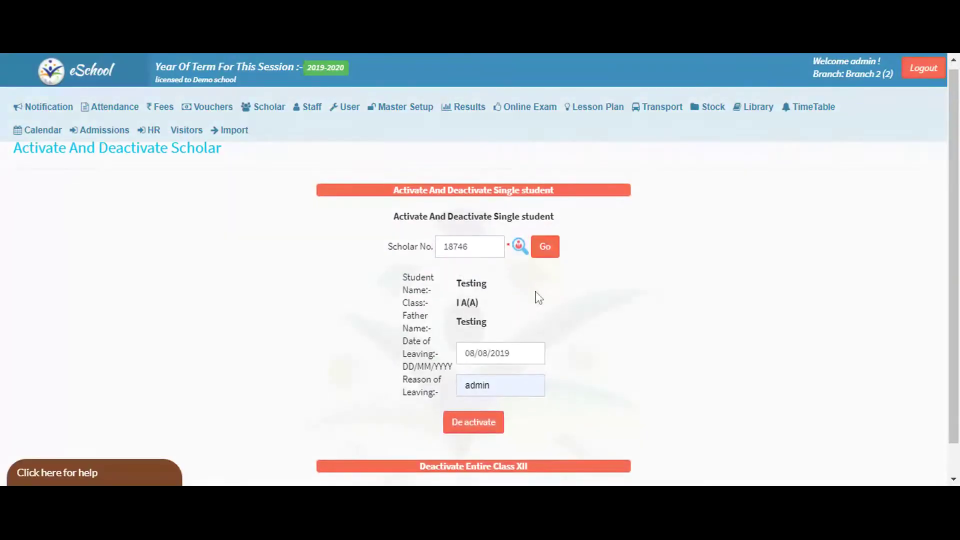
scroll(538, 298, down, 2)
click(501, 358)
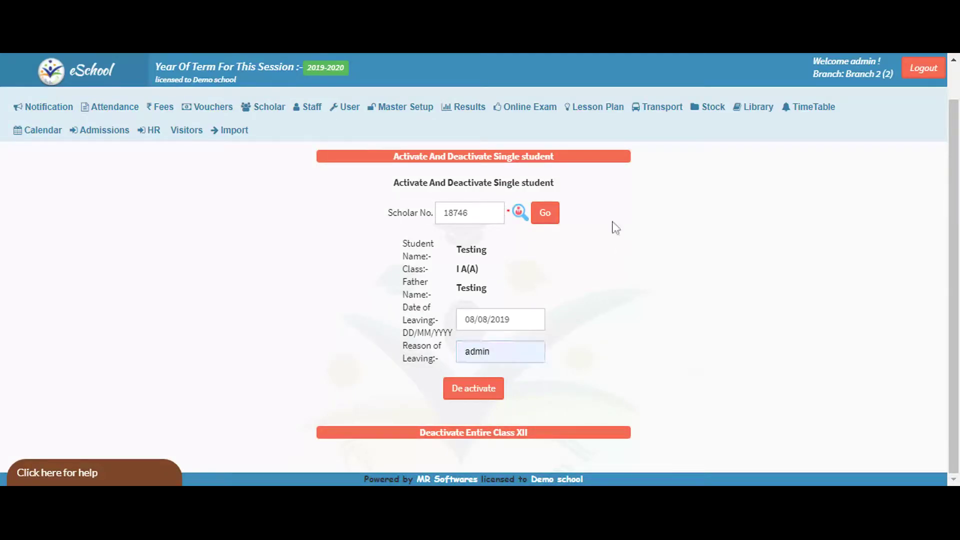
Deactivate the scholar with leaving date 08/08/2019 and reason 'left'.
click(554, 219)
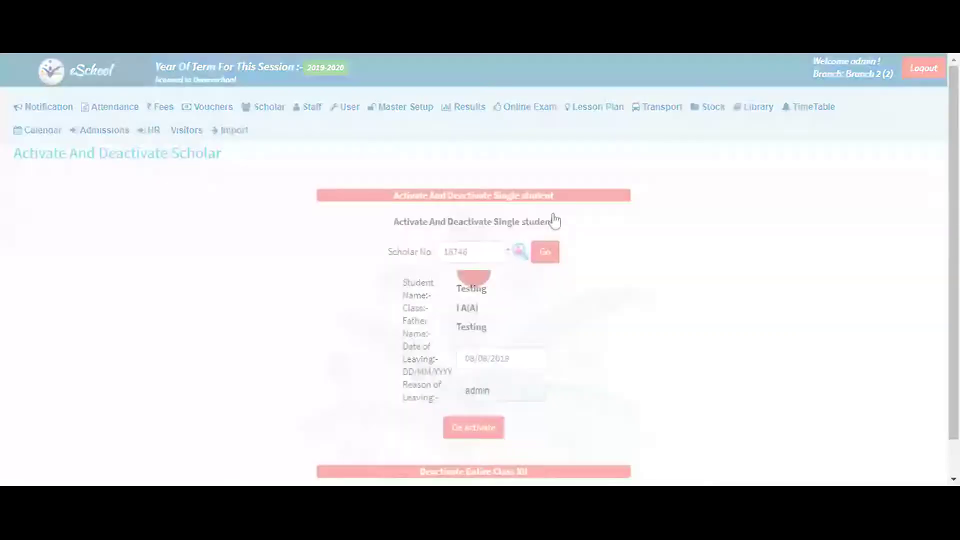
click(500, 391)
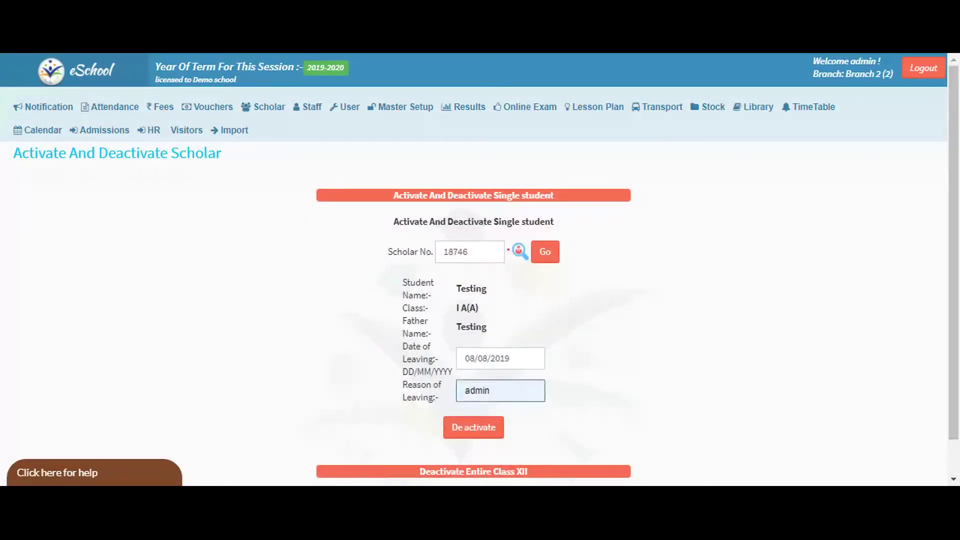
key(BackSpace)
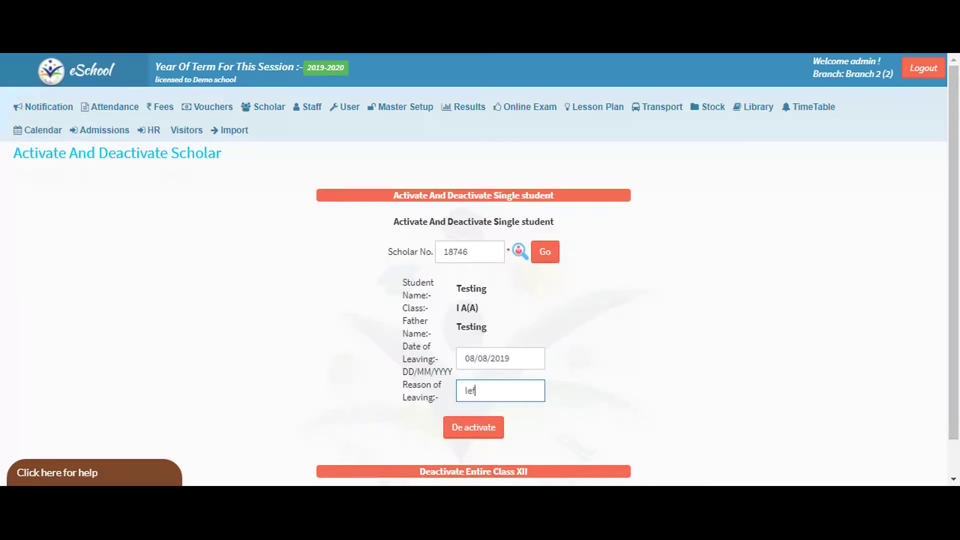
click(464, 429)
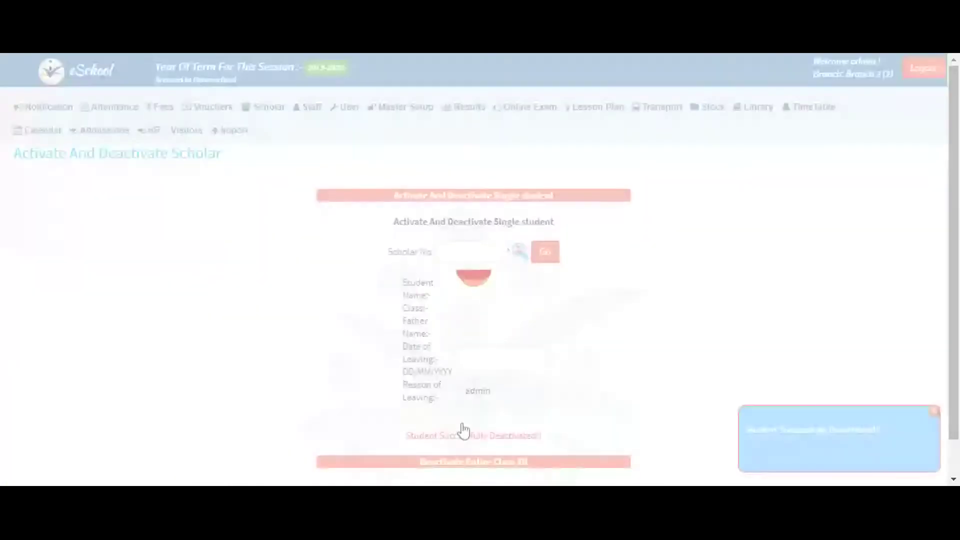
drag(746, 429, 903, 433)
click(773, 304)
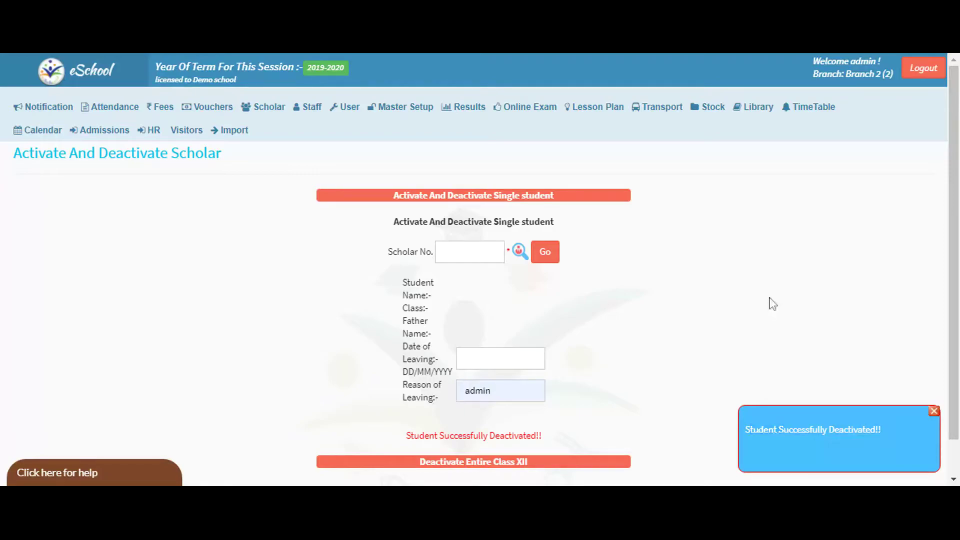
mouse_move(324, 109)
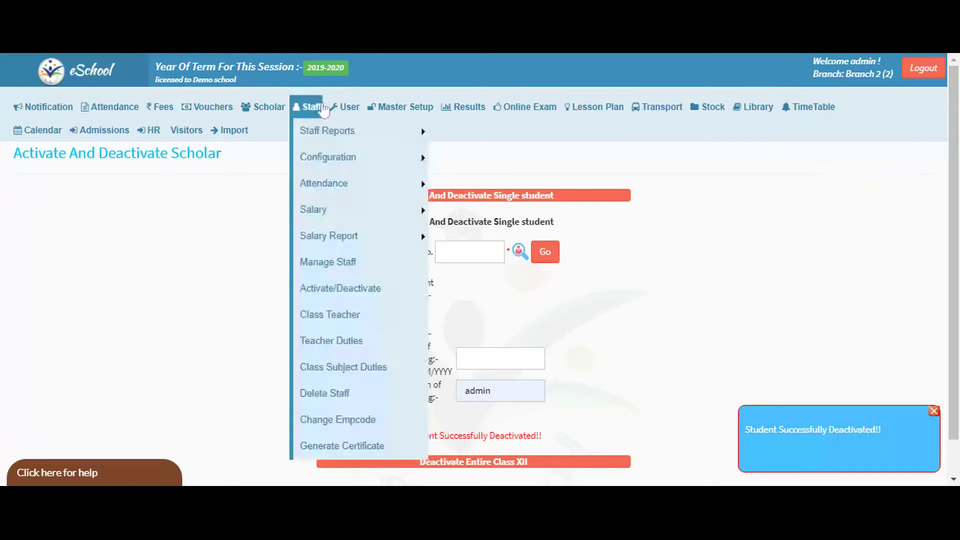
mouse_move(263, 107)
mouse_move(258, 130)
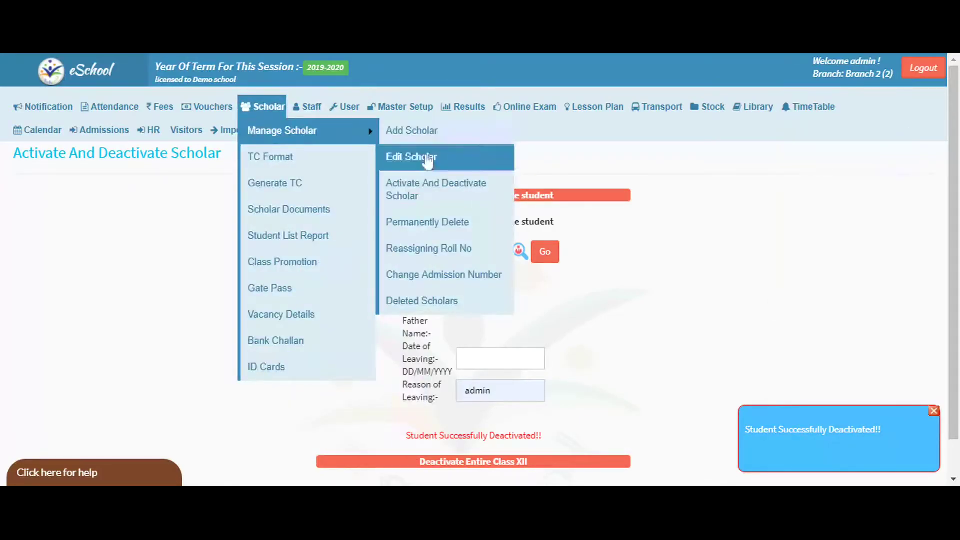
On Permanently Delete, find the student with admission number 18746.
click(411, 226)
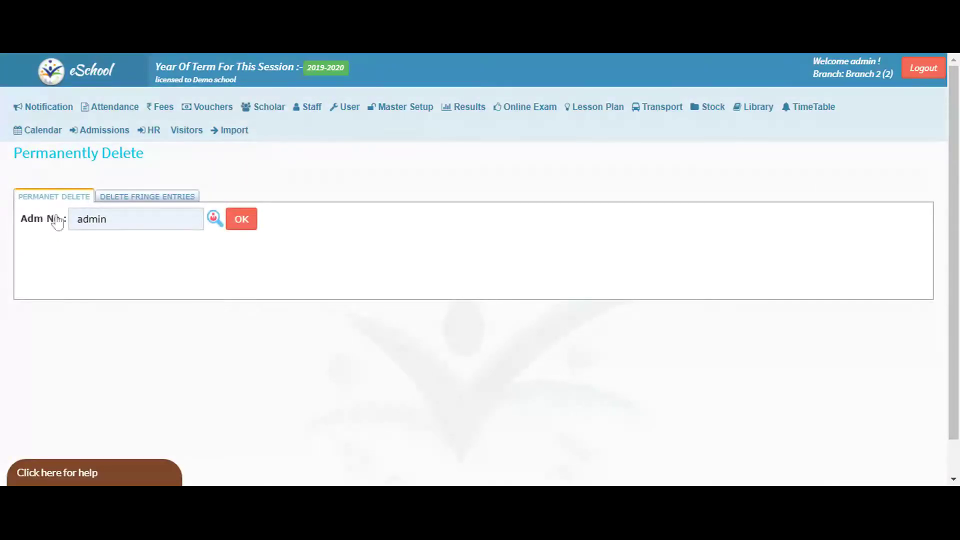
double_click(91, 220)
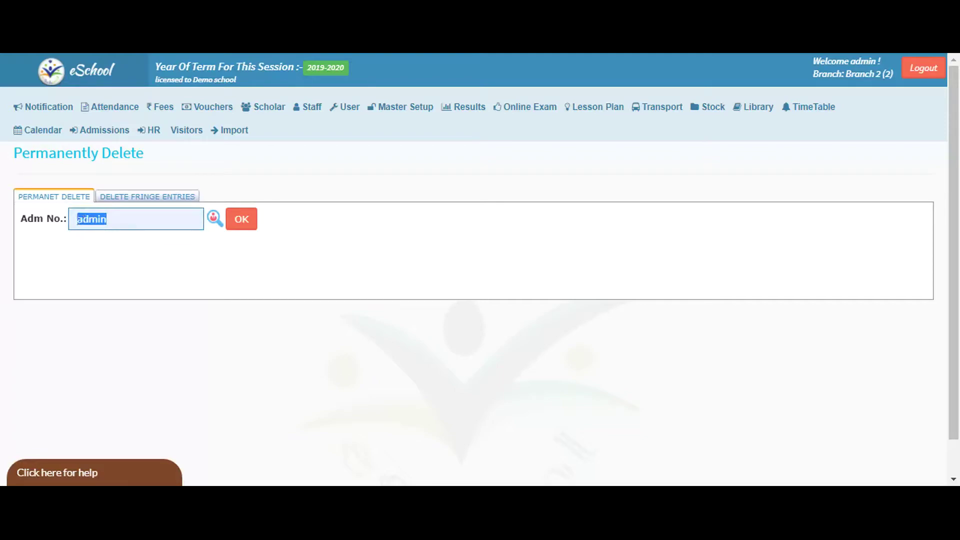
text(18746)
click(242, 219)
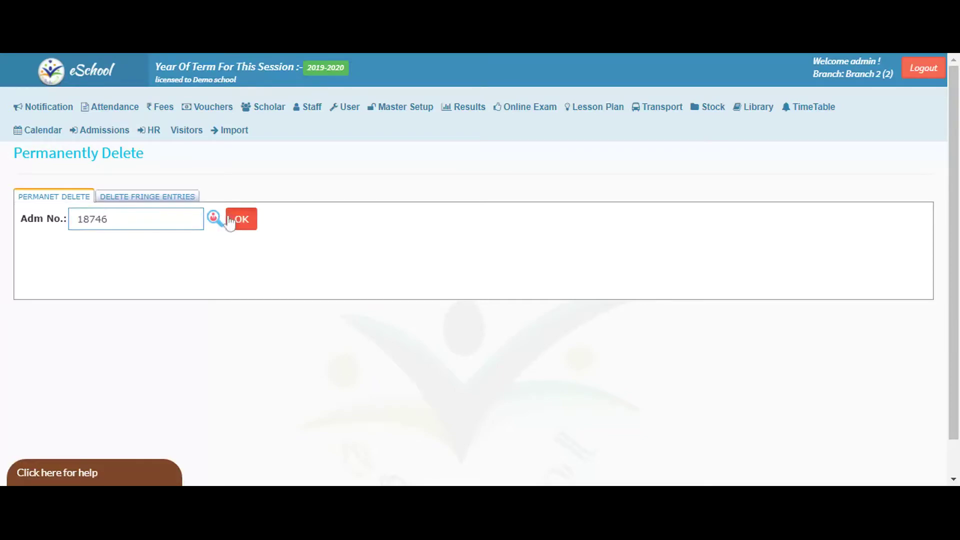
drag(170, 285, 546, 283)
Permanently delete the scholar with the reason 'left school'.
click(451, 343)
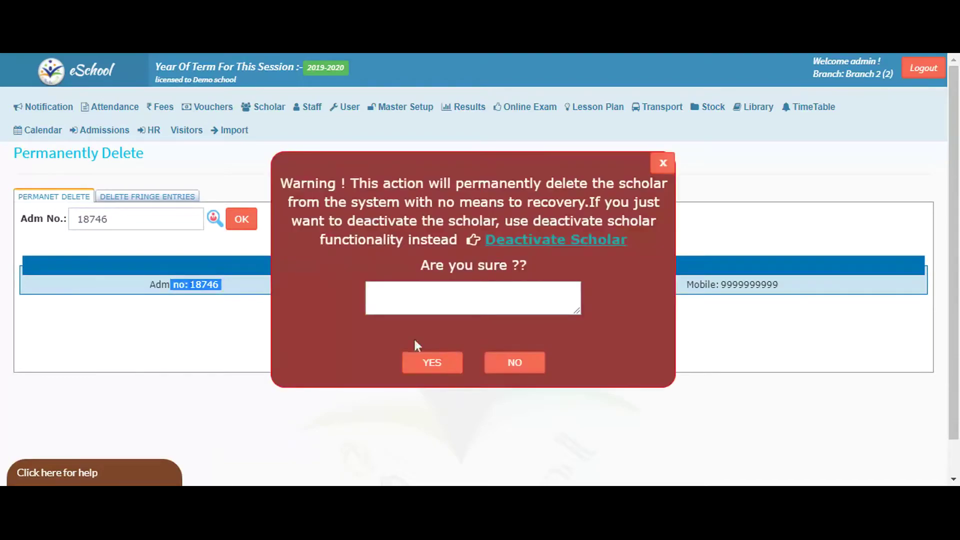
click(473, 297)
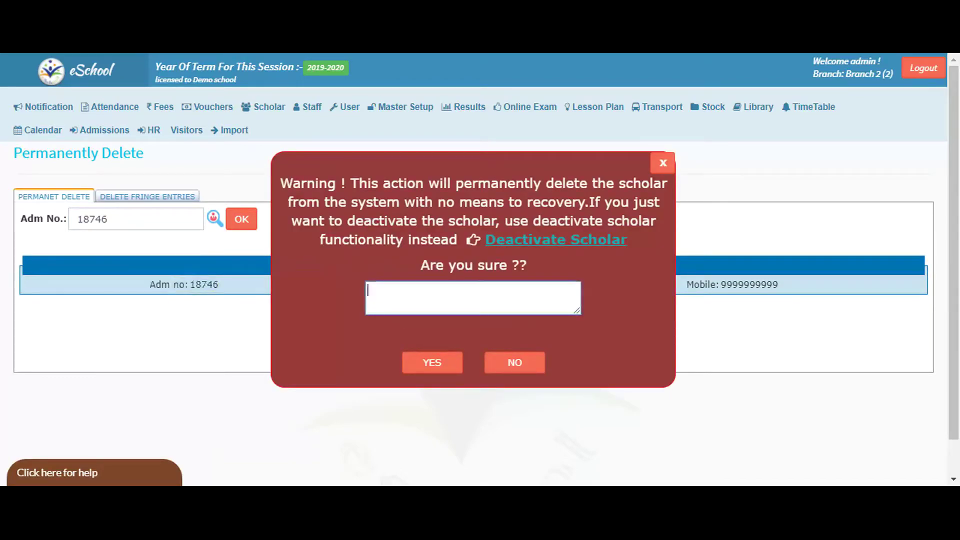
text(left school)
click(412, 367)
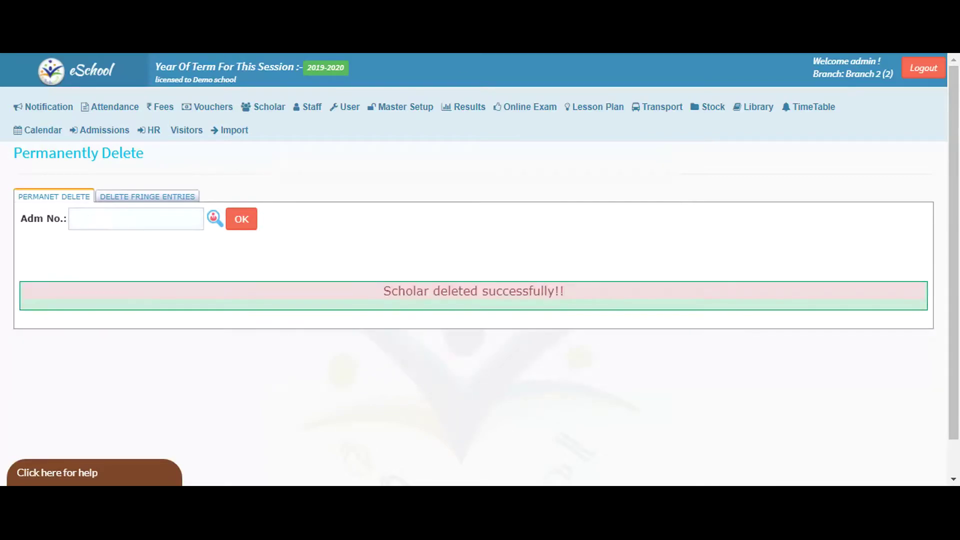
mouse_move(259, 105)
mouse_move(262, 137)
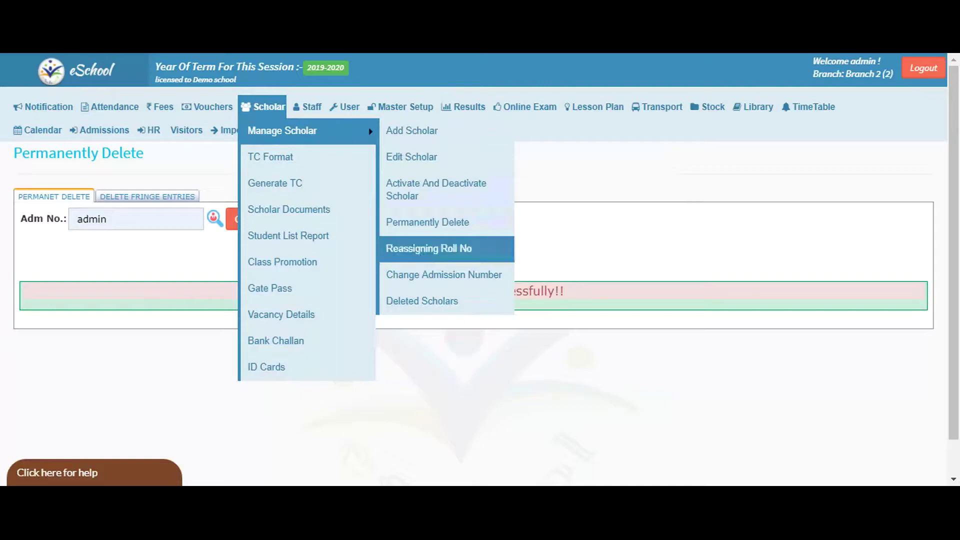
On Reassigning Roll No, list the students of class I A.
click(429, 248)
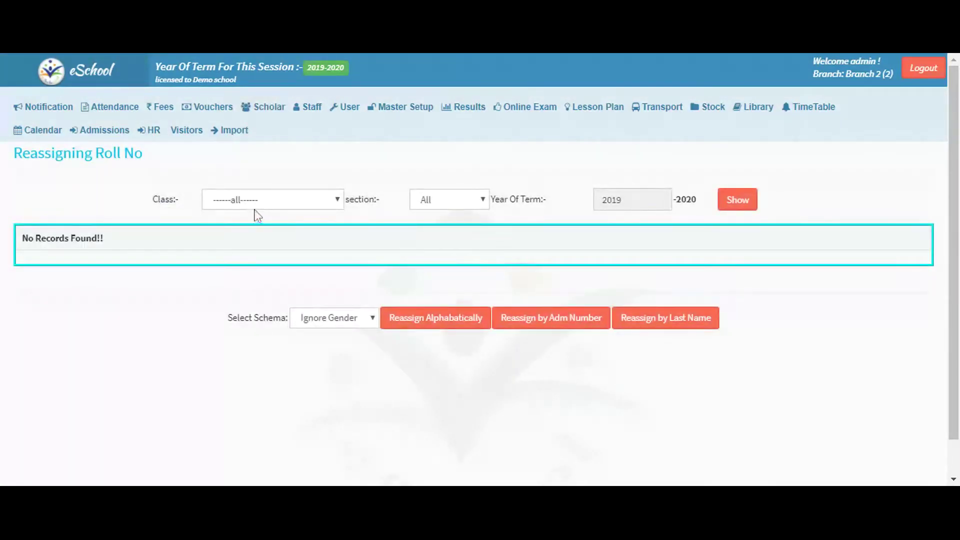
click(252, 206)
click(220, 242)
click(731, 208)
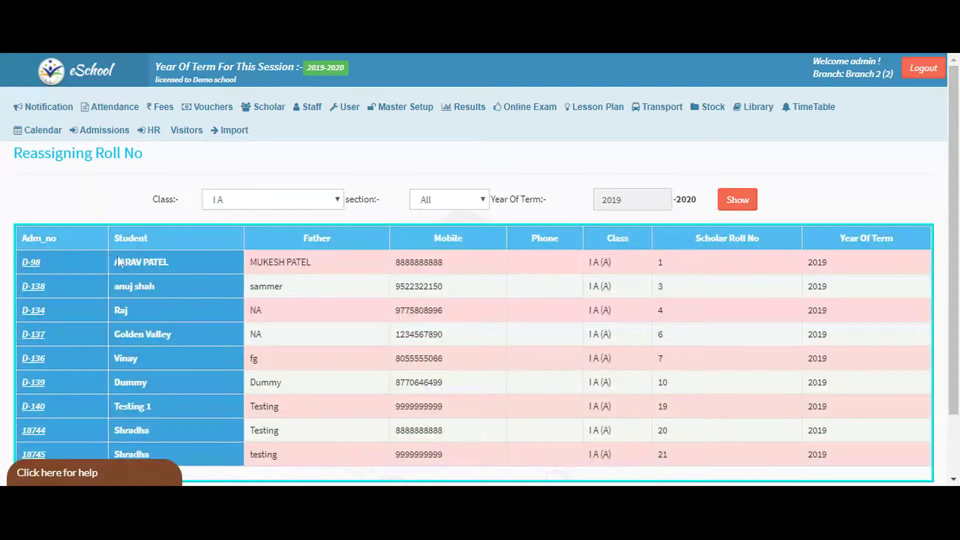
drag(122, 260, 120, 287)
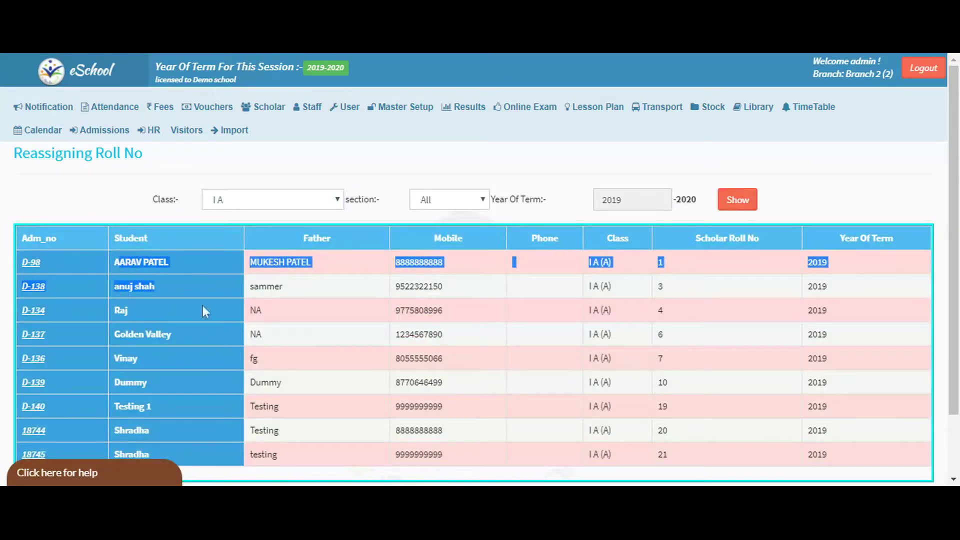
scroll(620, 272, down, 2)
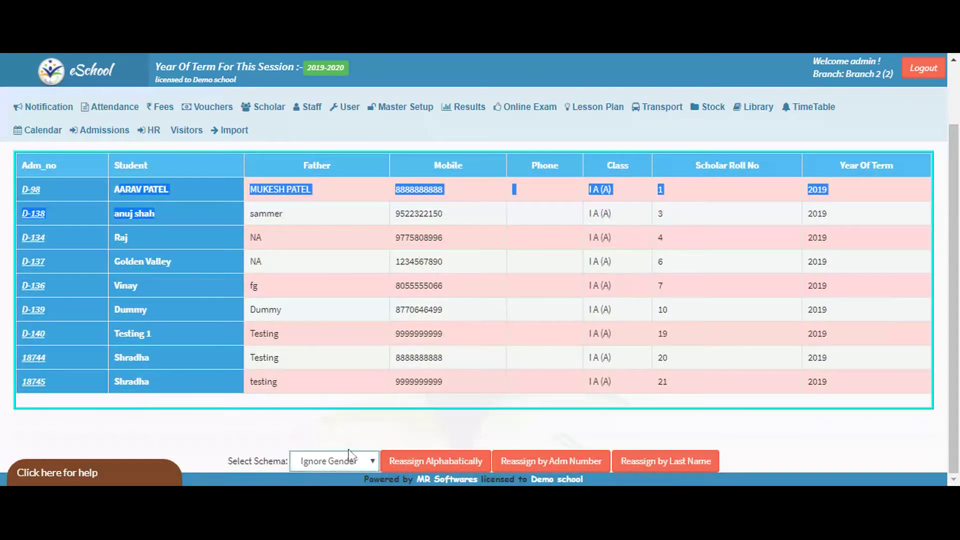
Reassign roll numbers alphabetically with Ignore Gender, giving rolls 1 through 9.
click(451, 462)
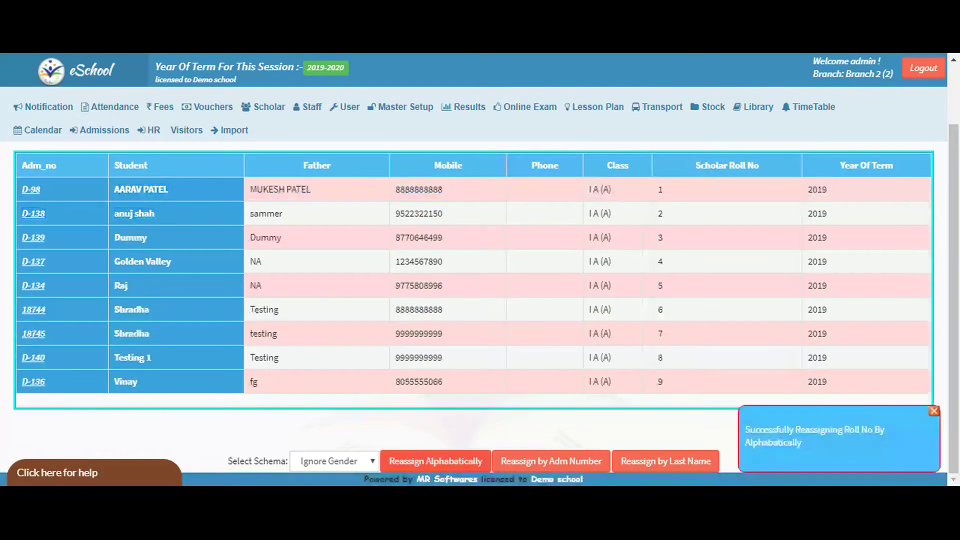
drag(122, 207, 132, 336)
click(52, 413)
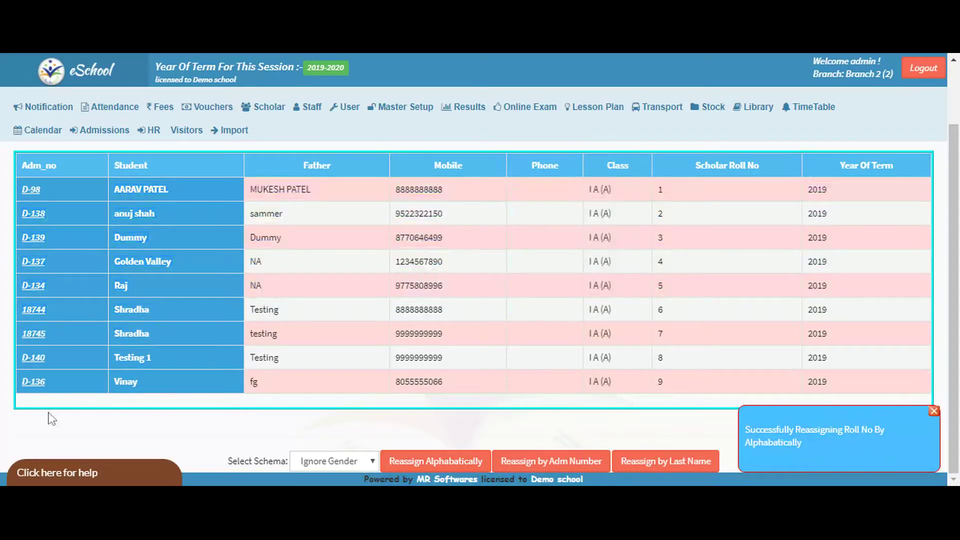
drag(755, 429, 892, 455)
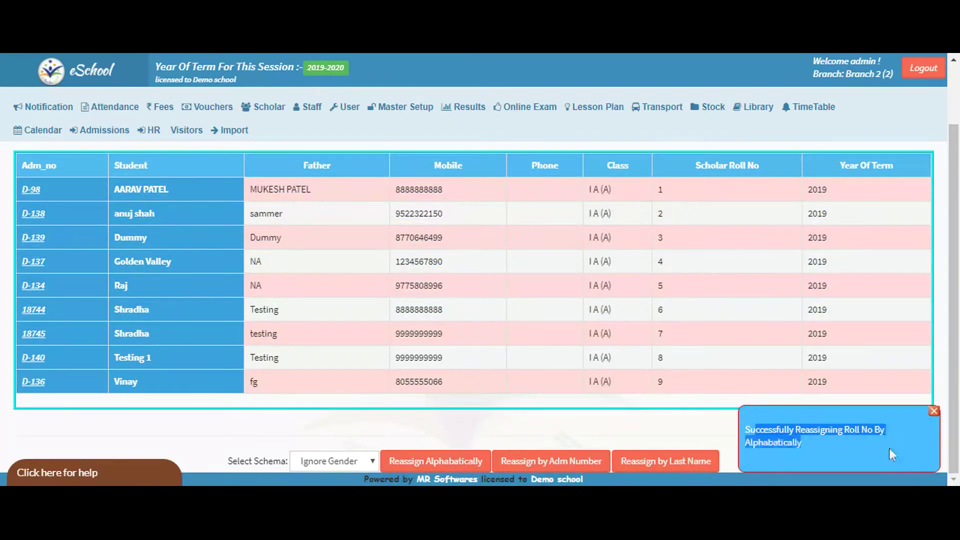
click(349, 435)
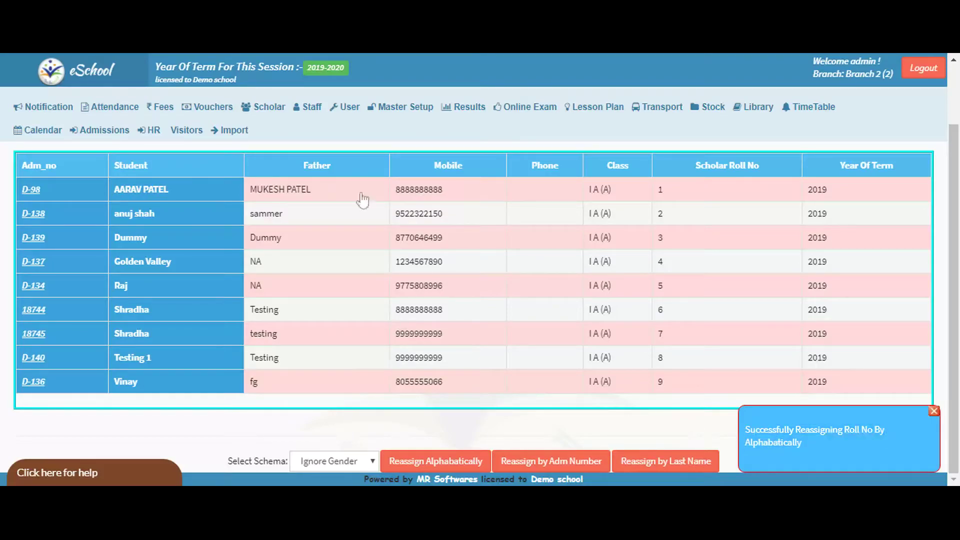
click(269, 106)
mouse_move(282, 131)
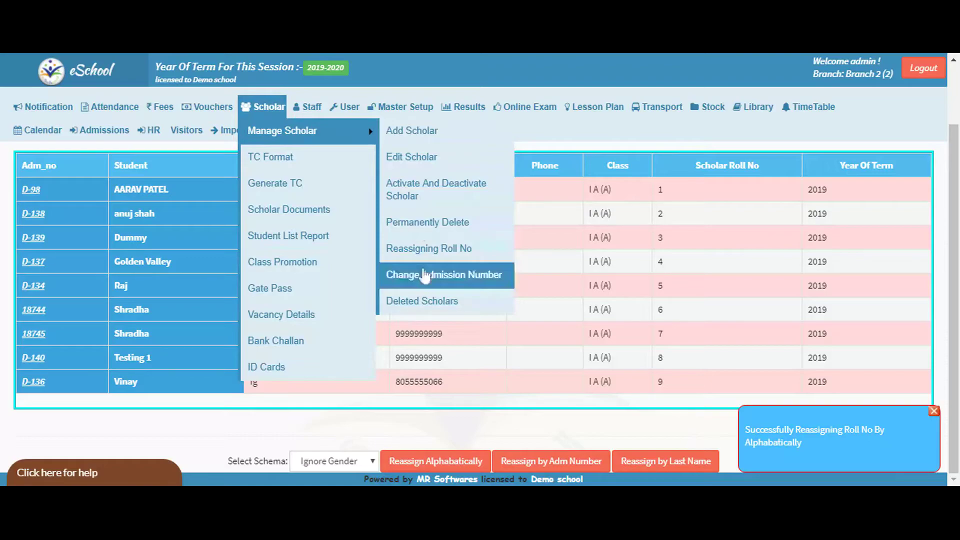
Go to the Change Admission Number page with its file upload for importing changes.
click(444, 275)
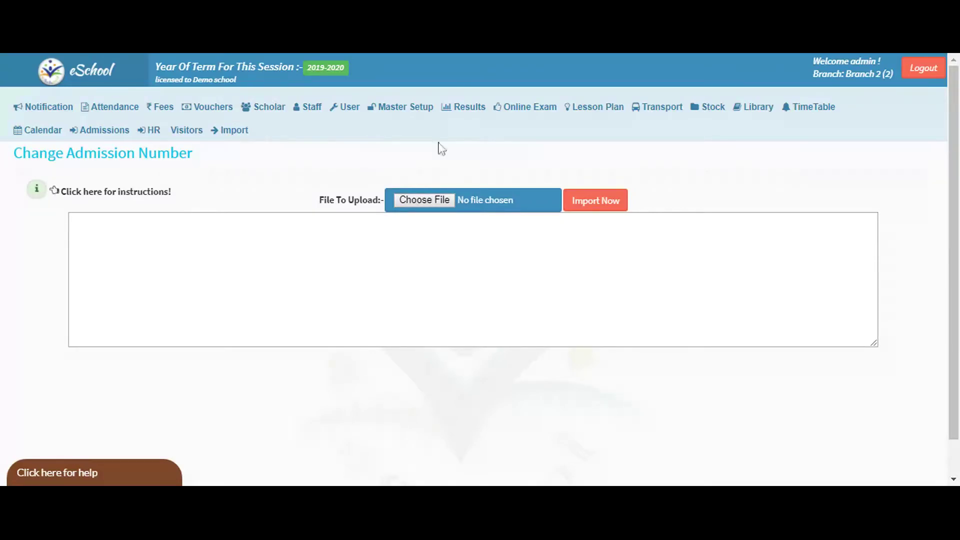
mouse_move(303, 118)
mouse_move(262, 110)
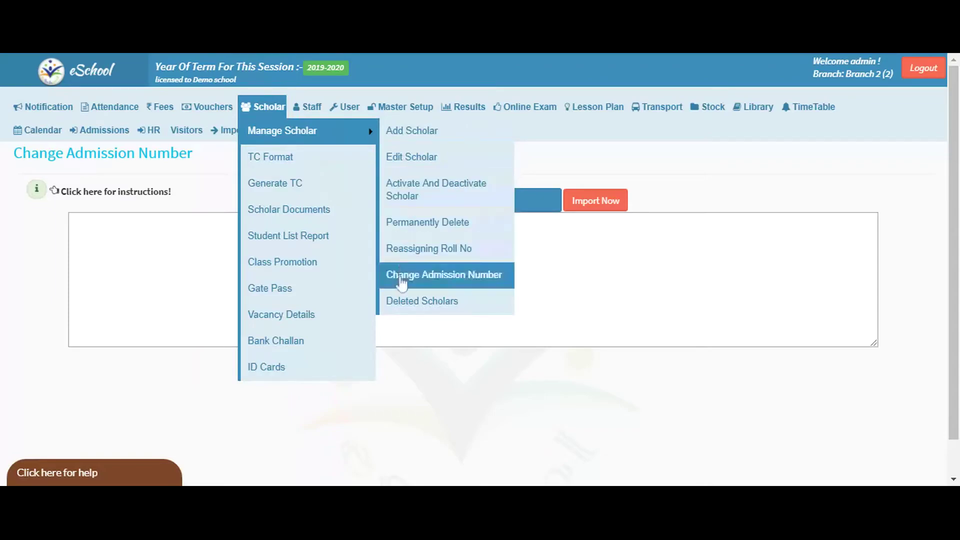
Search Deleted Scholars with the Mobile No filter cleared.
click(404, 302)
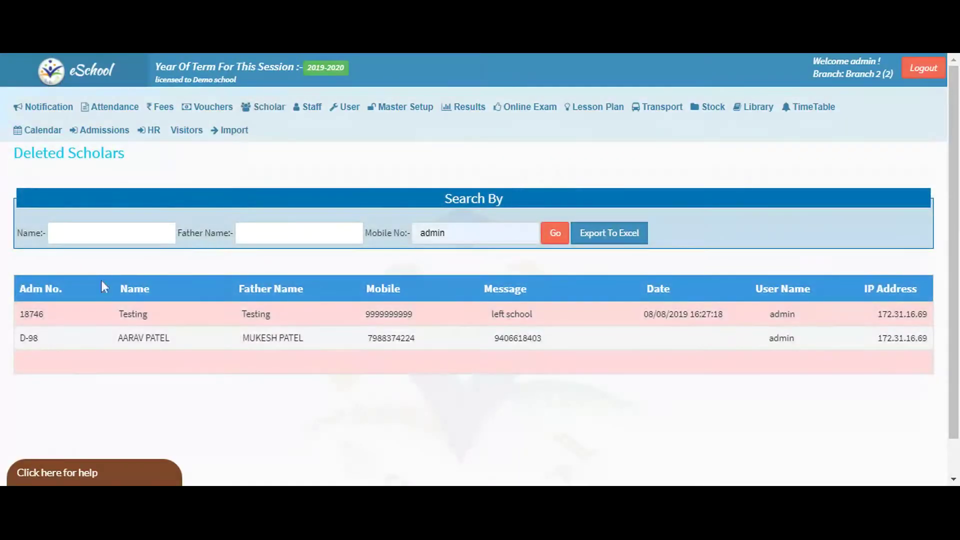
click(475, 233)
key(BackSpace)
key(BackSpace)
key(BackSpace)
key(BackSpace)
key(BackSpace)
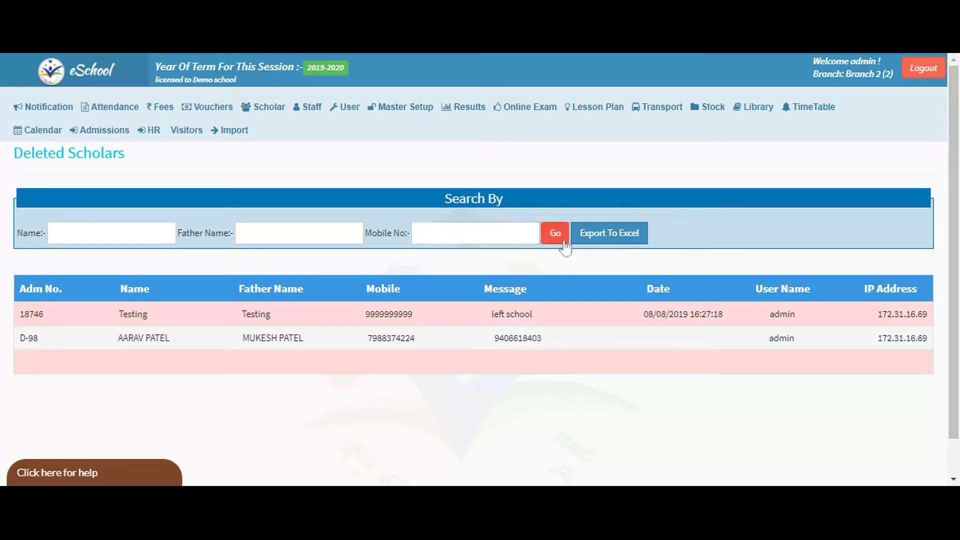
click(564, 242)
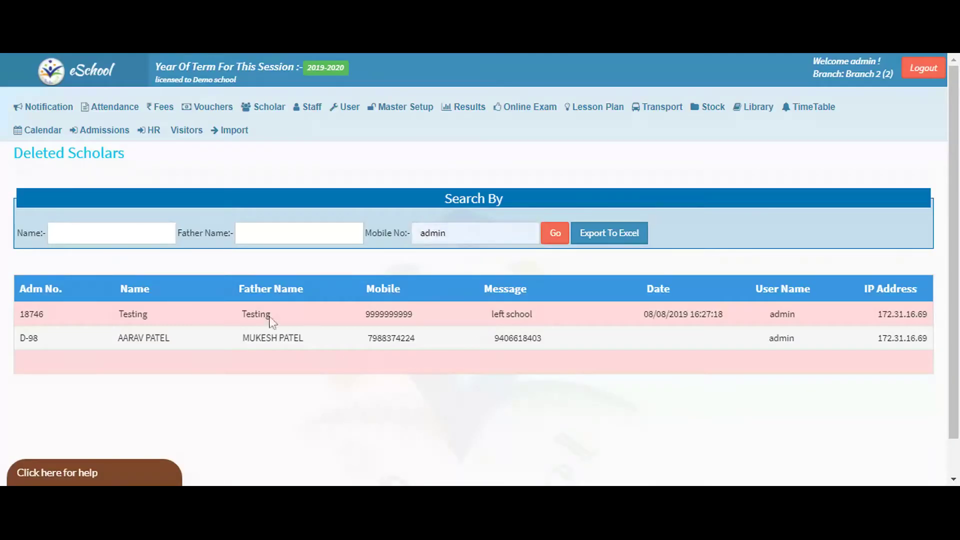
drag(159, 320, 718, 365)
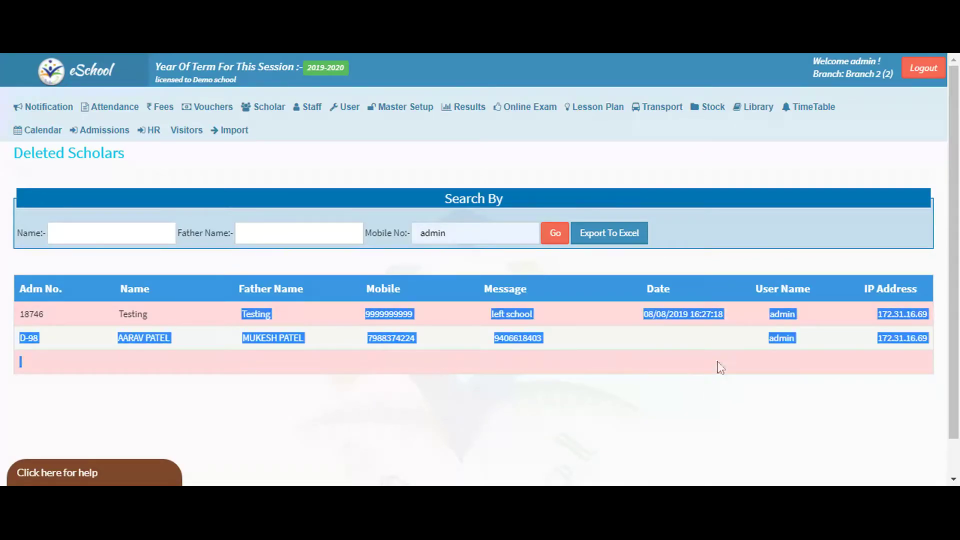
click(721, 368)
drag(492, 314, 557, 358)
click(556, 379)
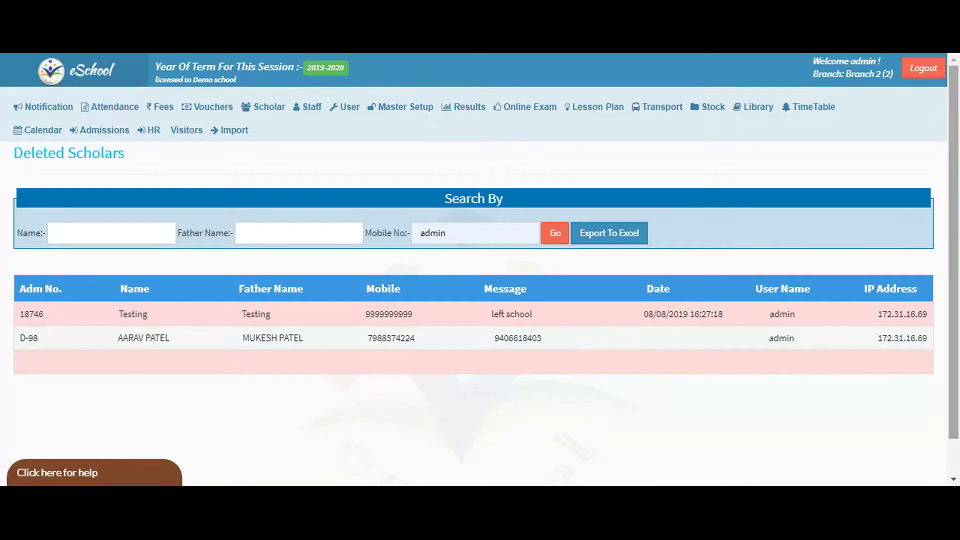
click(265, 106)
mouse_move(270, 132)
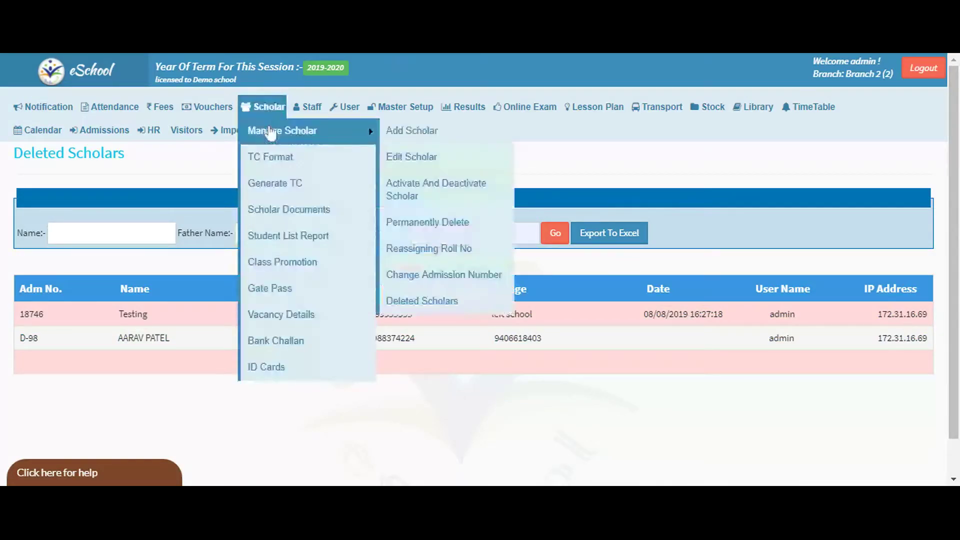
On Generate TC, look up scholar number 18746.
click(262, 186)
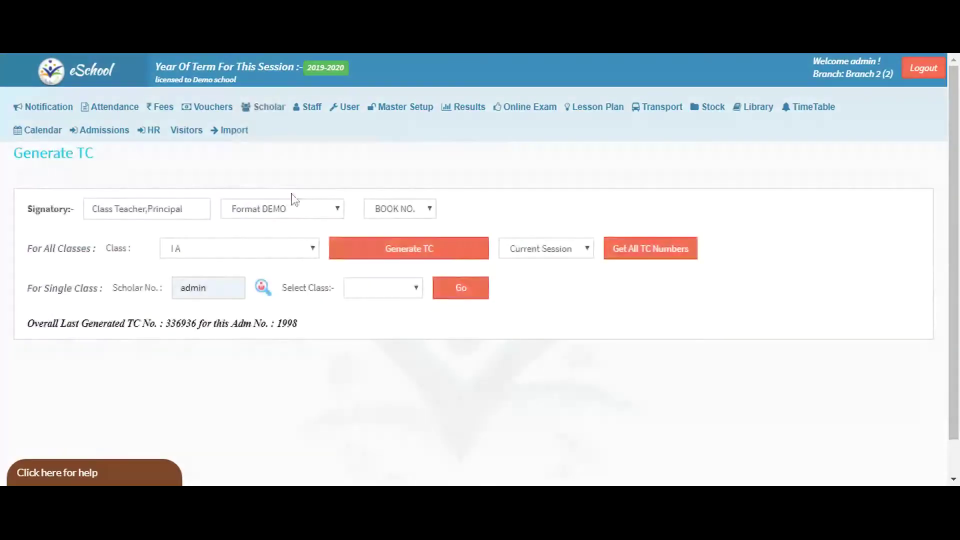
click(159, 208)
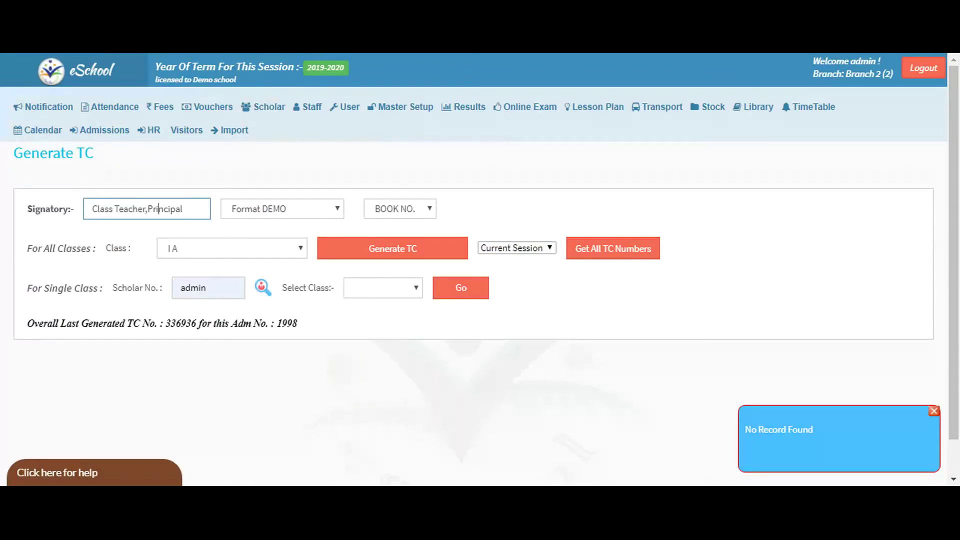
key(Tab)
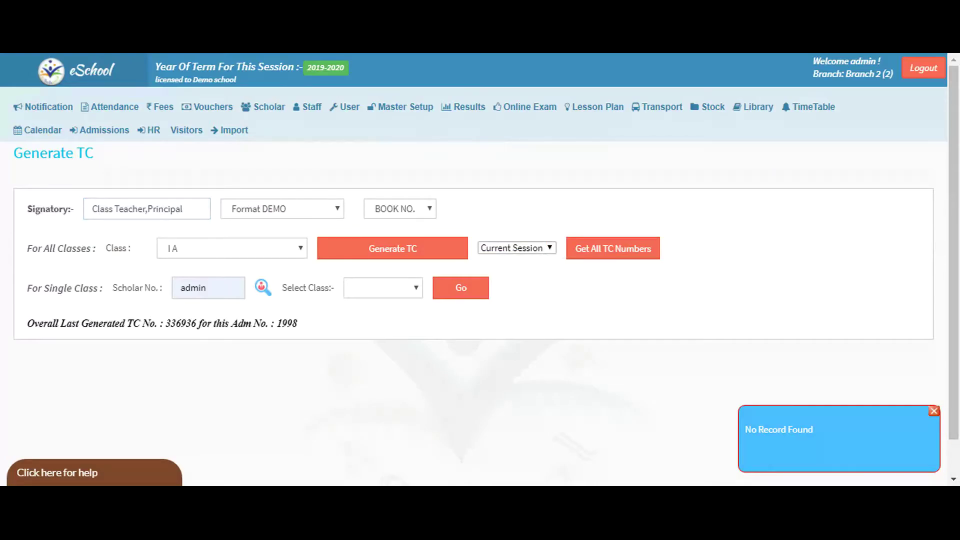
double_click(206, 287)
text(18746)
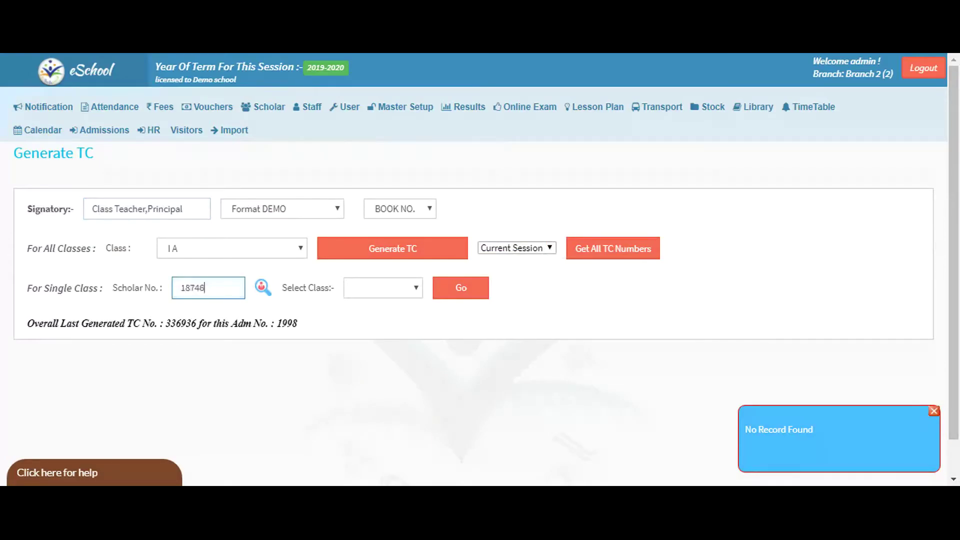
click(468, 290)
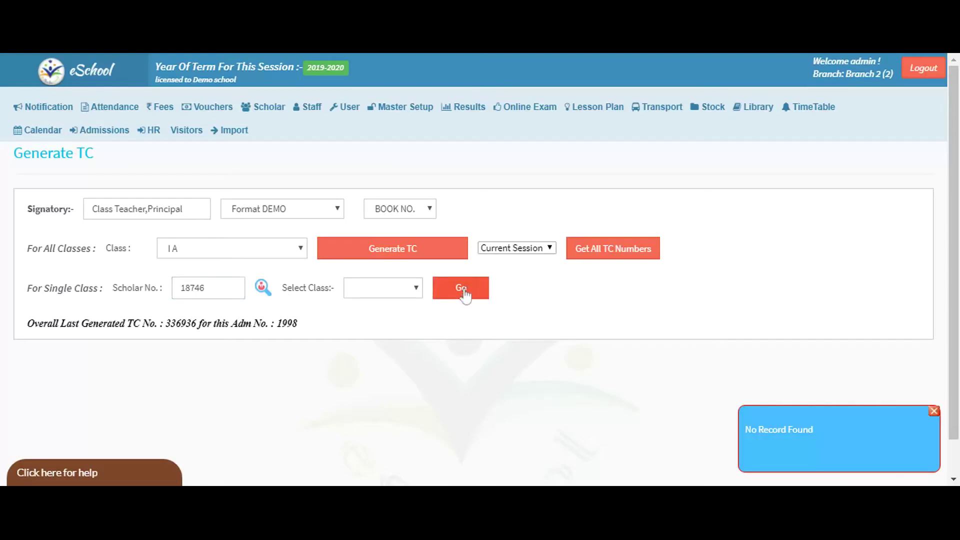
Dismiss the No Record Found notice and search again for scholar 18746.
click(463, 292)
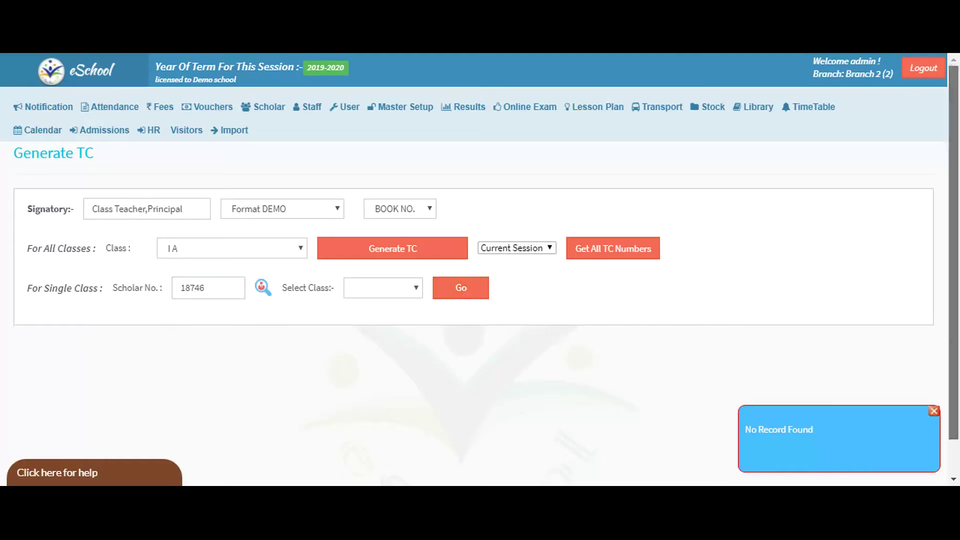
scroll(950, 409, down, 1)
click(935, 411)
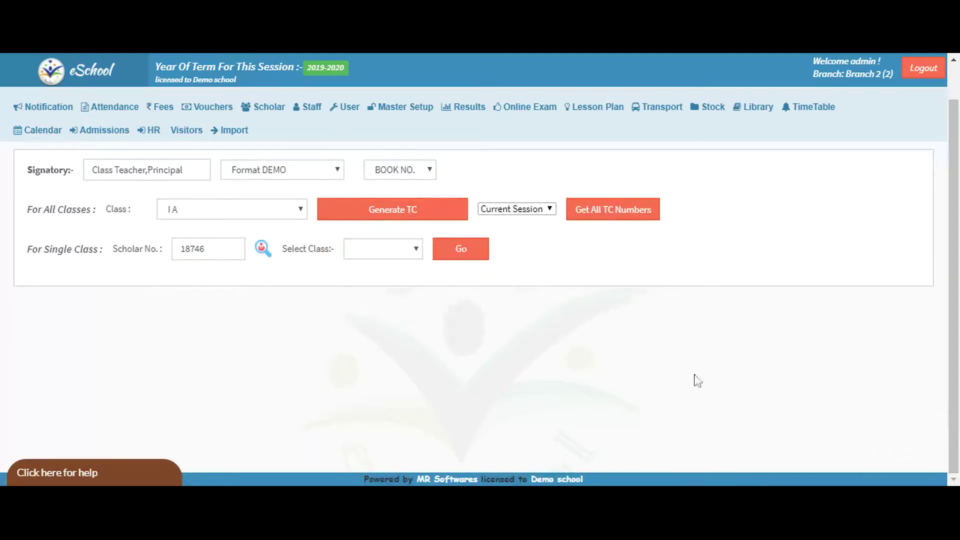
click(472, 265)
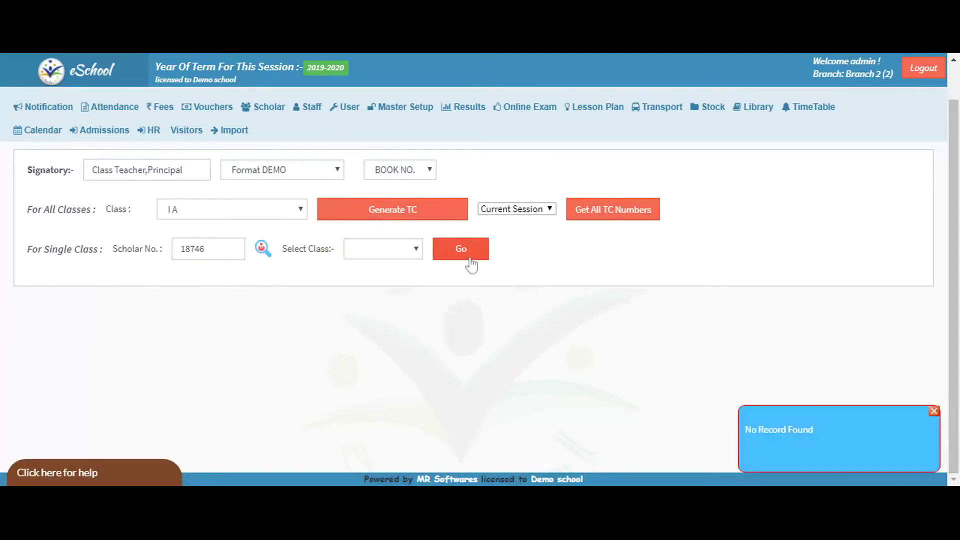
mouse_move(251, 115)
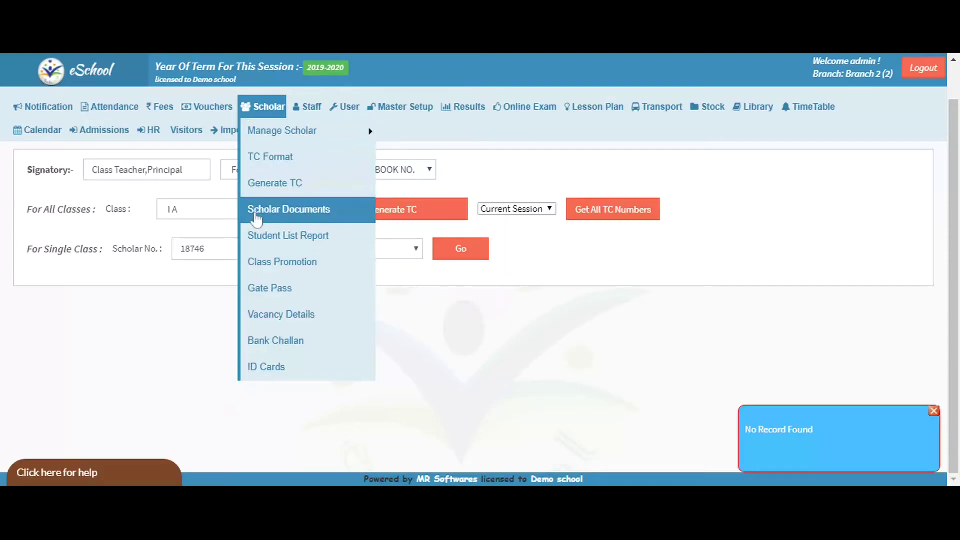
click(256, 210)
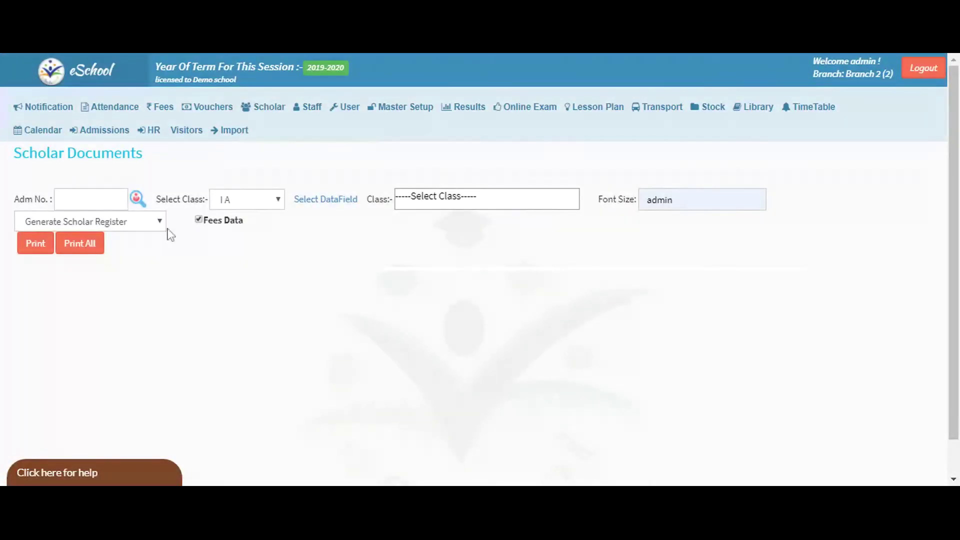
click(136, 239)
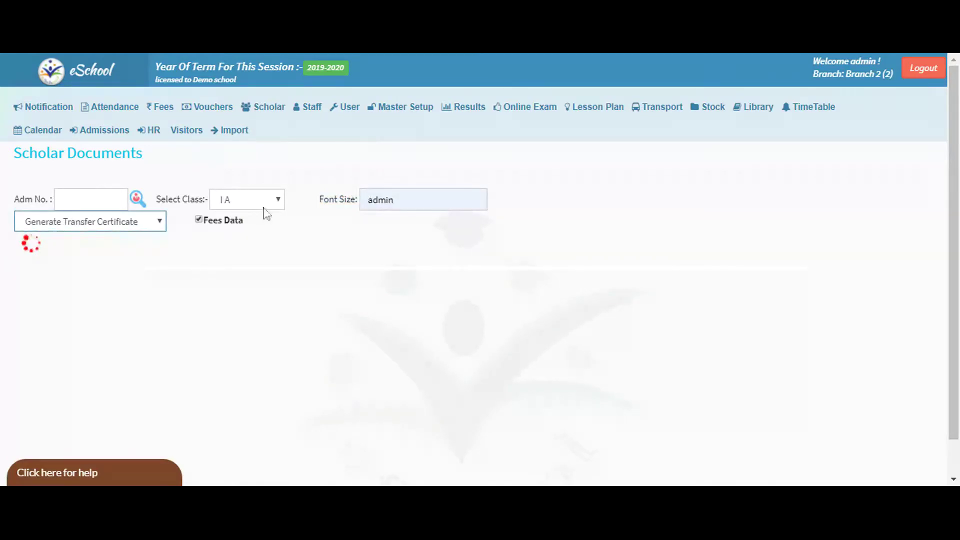
mouse_move(525, 107)
drag(89, 200, 13, 206)
text(18746)
Search for a TC for 18746 and list the session's TC numbers, finding no record.
click(210, 226)
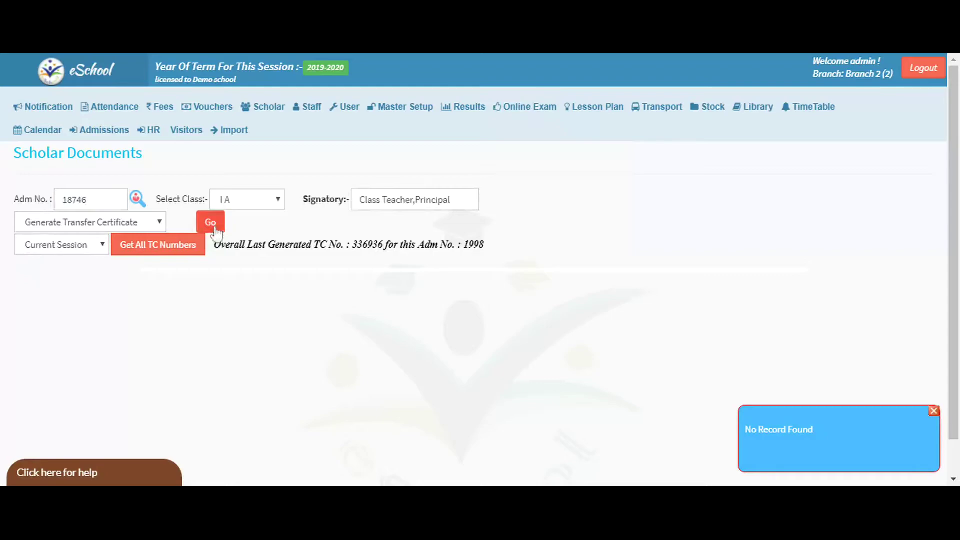
click(211, 223)
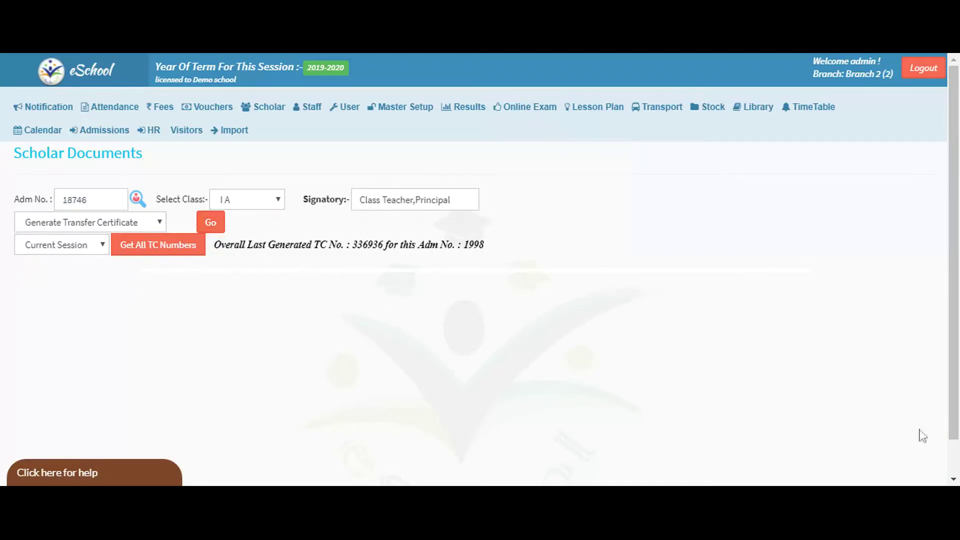
click(74, 250)
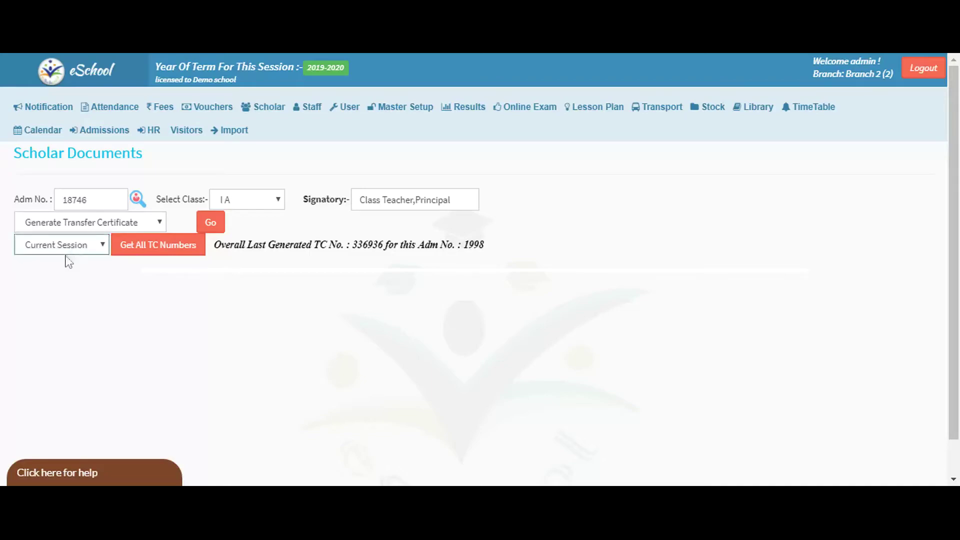
click(177, 245)
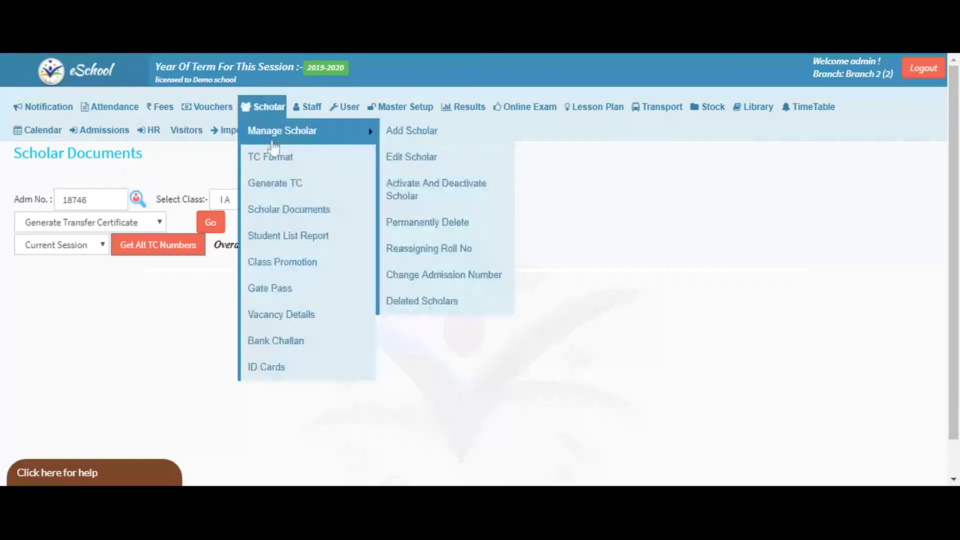
Return to Scholar Documents and set it to Generate Scholar Register for class I A.
click(289, 245)
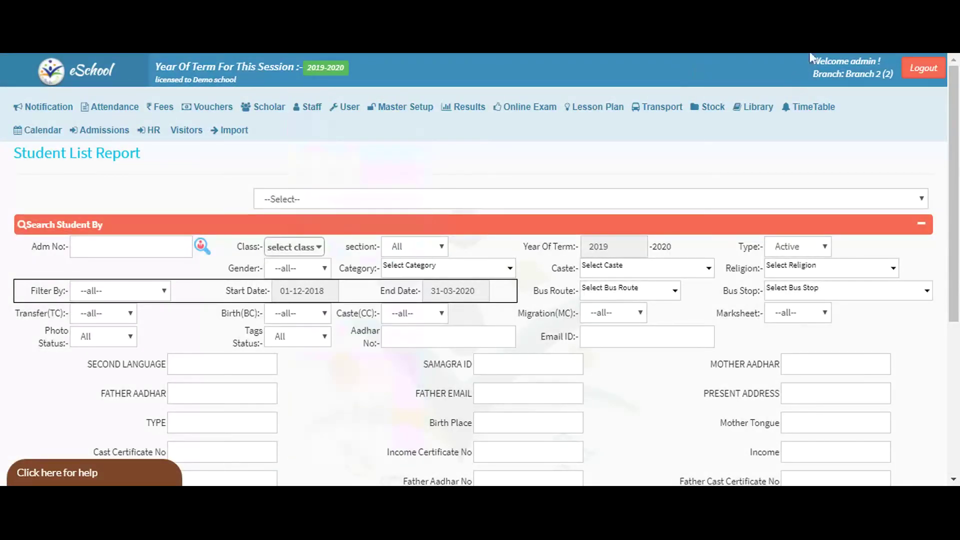
mouse_move(263, 107)
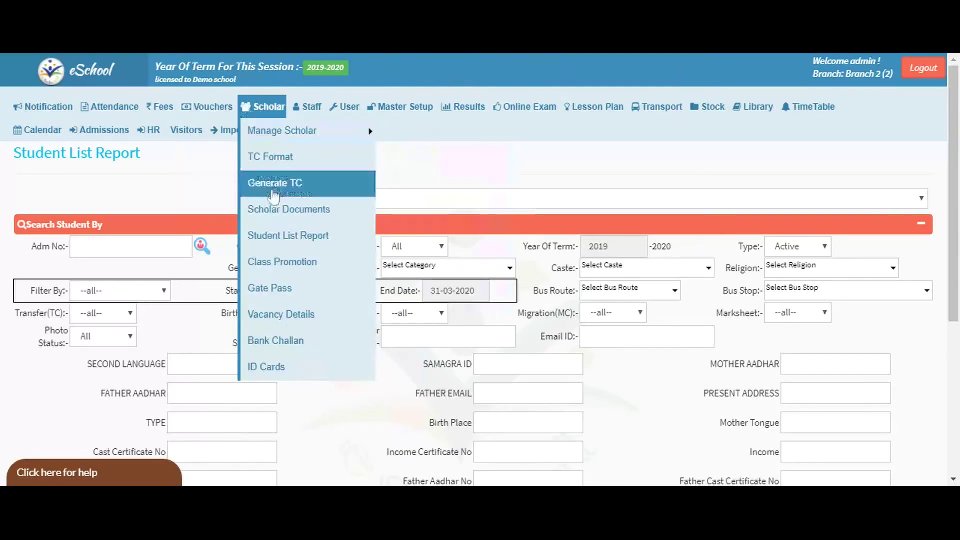
click(276, 216)
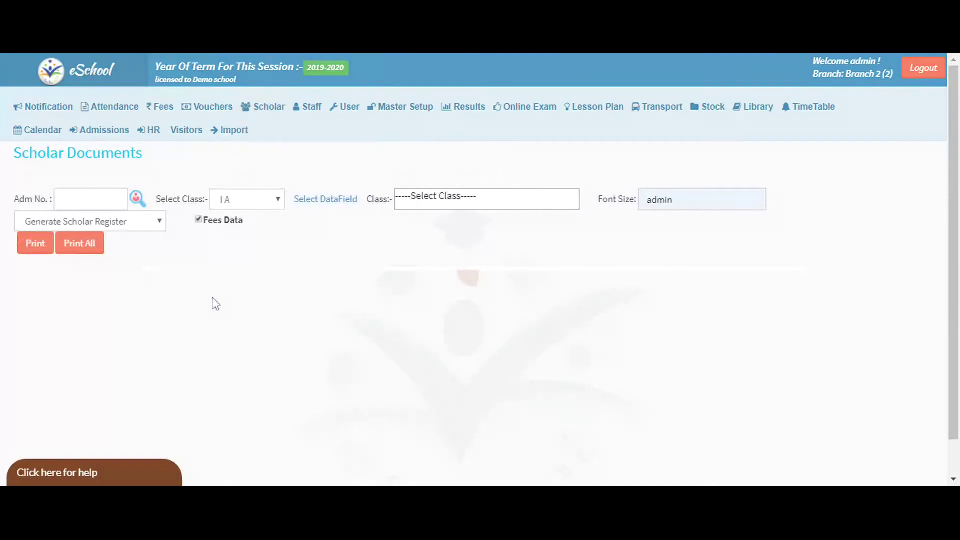
click(146, 229)
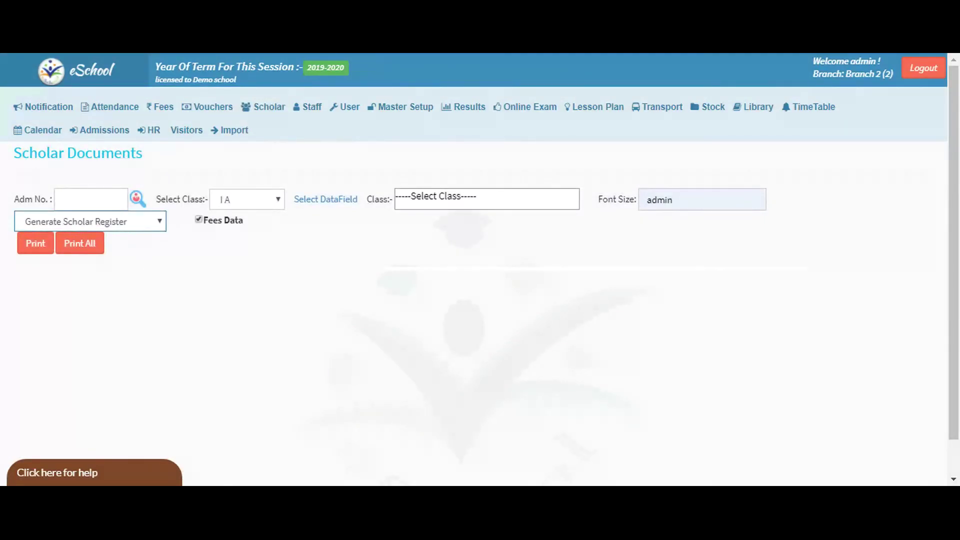
click(216, 319)
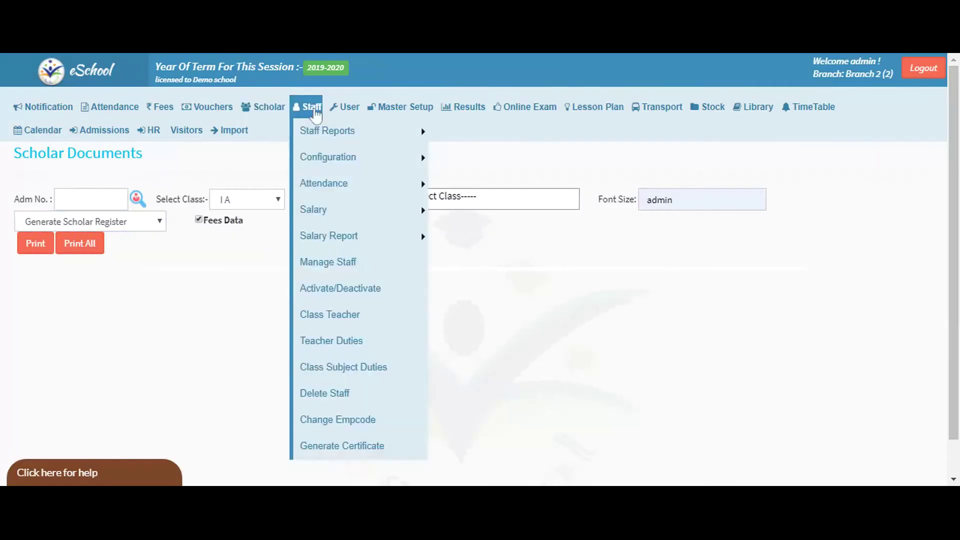
mouse_move(285, 116)
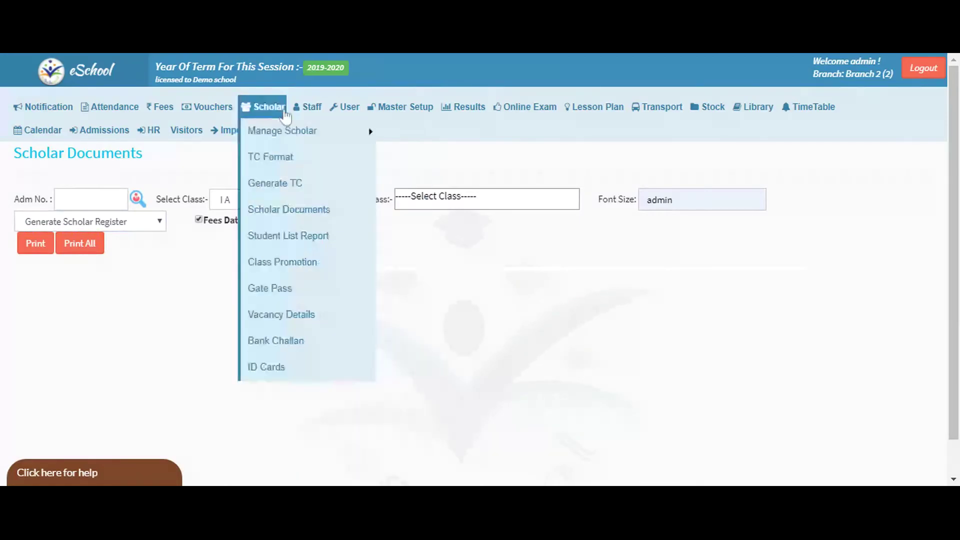
In the Student List Report, tick Select All in the Class dropdown to include every class.
click(271, 236)
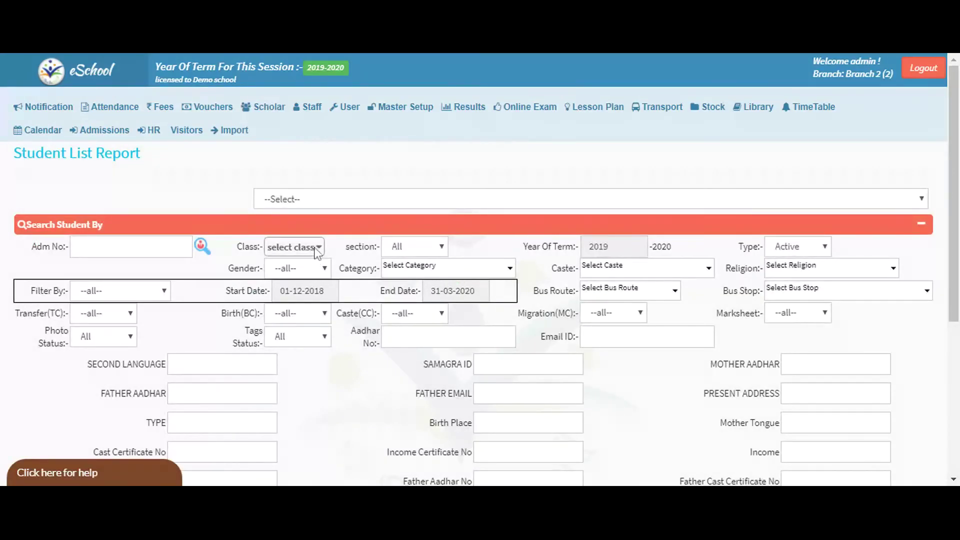
click(315, 248)
click(439, 197)
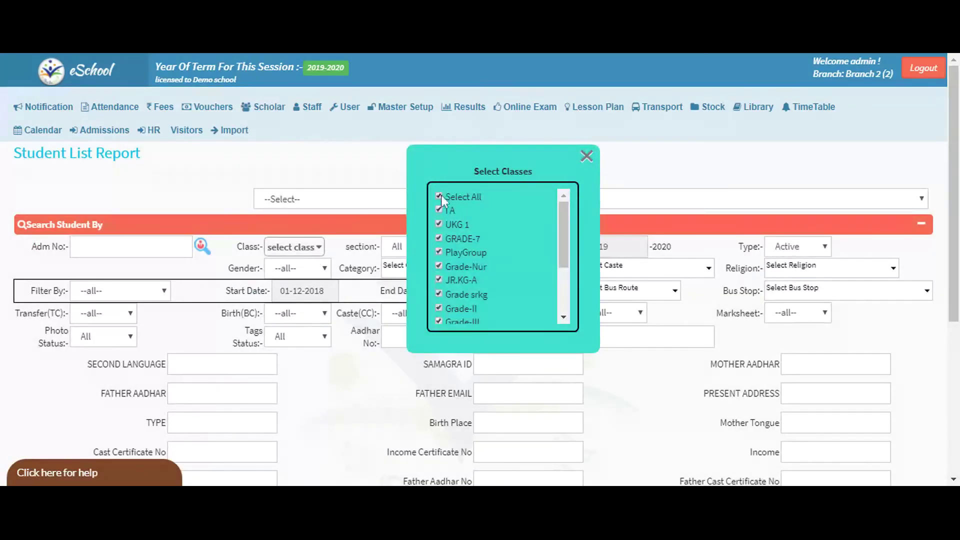
click(586, 156)
scroll(371, 313, down, 2)
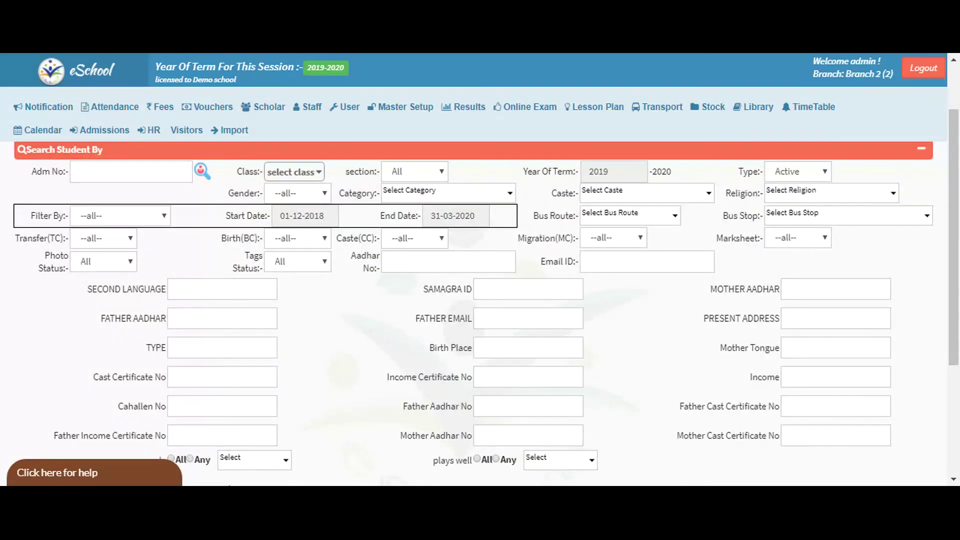
click(795, 173)
scroll(698, 260, down, 5)
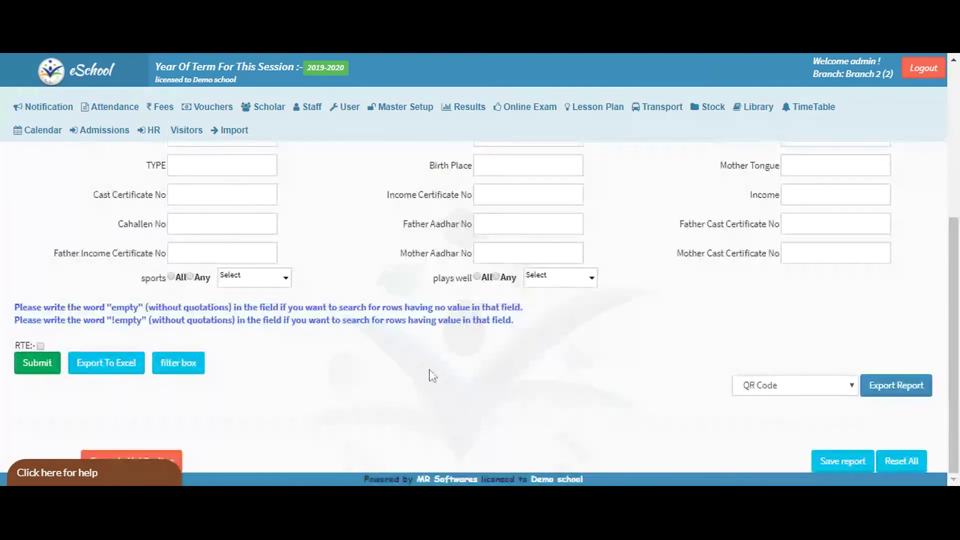
scroll(150, 373, up, 2)
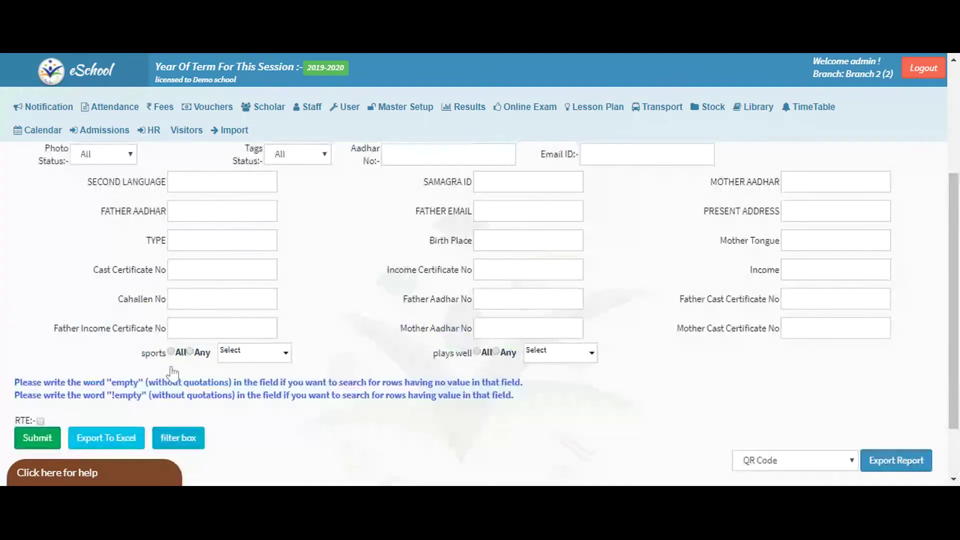
scroll(176, 373, up, 4)
scroll(247, 379, down, 4)
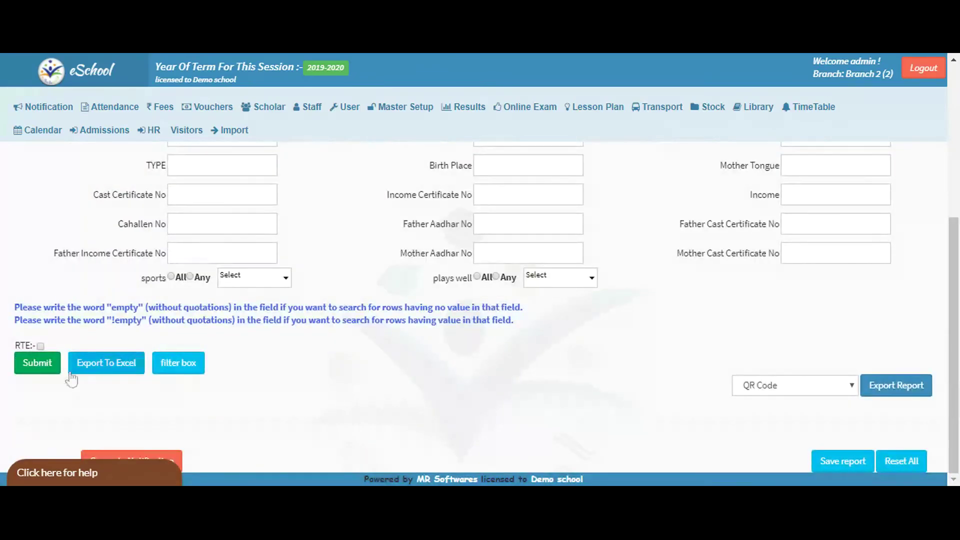
Submit the student search and scroll the results to confirm 248 active records, 100 per page.
click(37, 363)
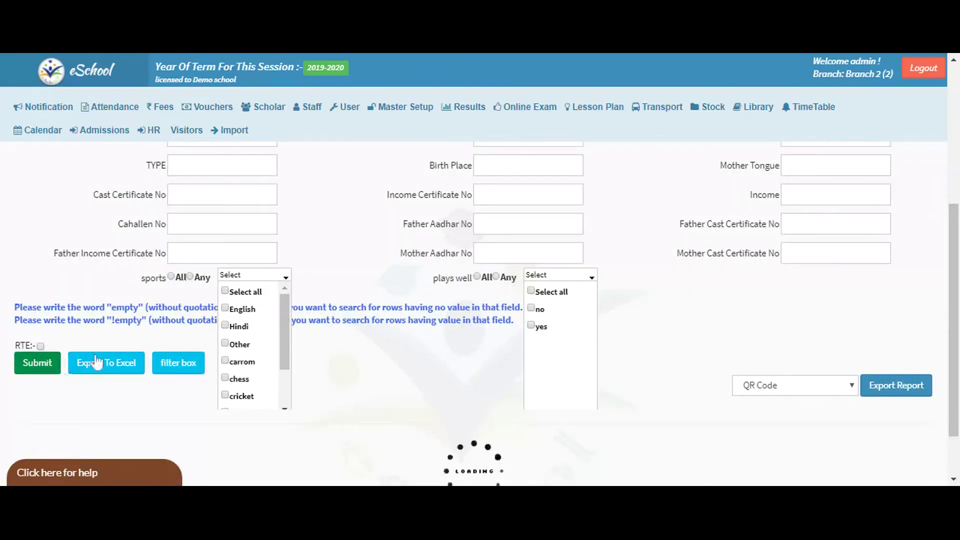
drag(956, 319, 958, 435)
drag(746, 430, 818, 443)
scroll(328, 326, down, 8)
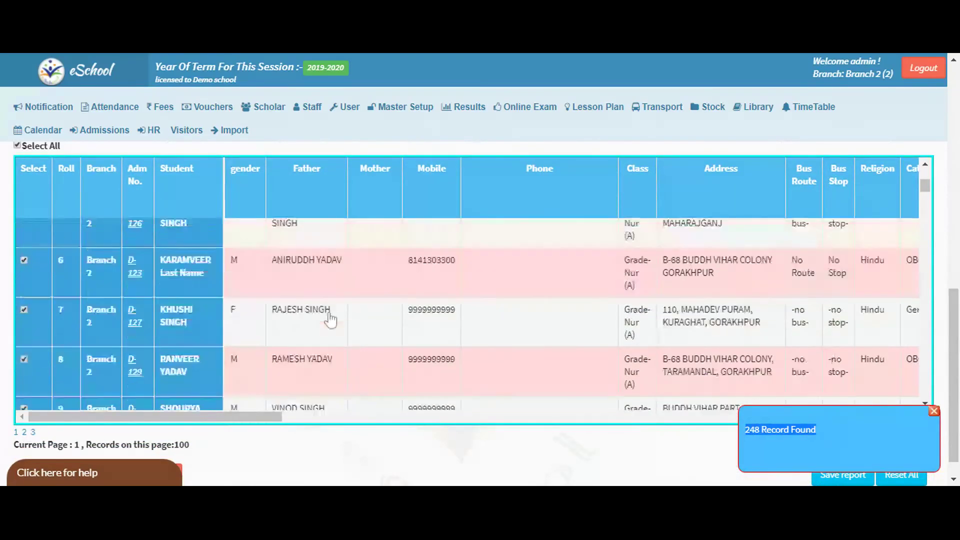
scroll(328, 326, down, 10)
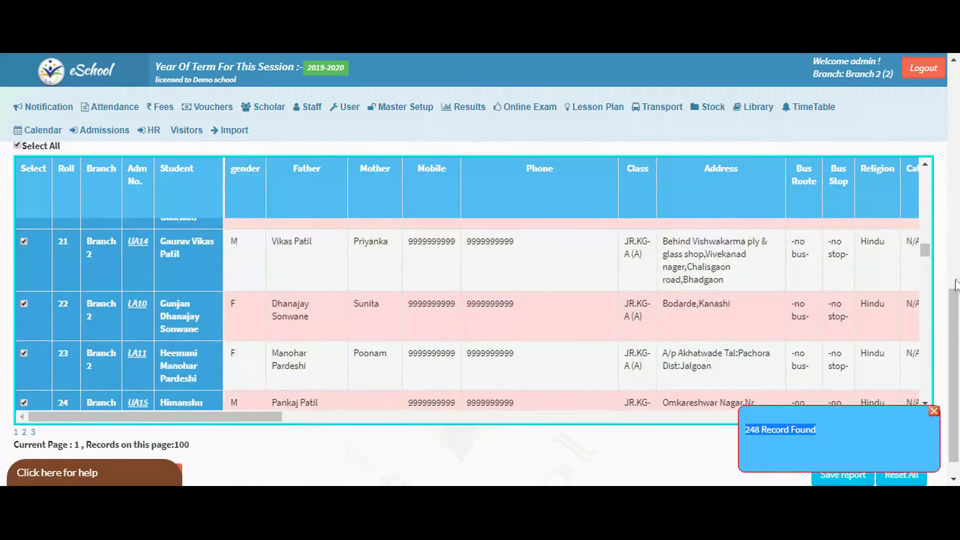
scroll(958, 325, down, 1)
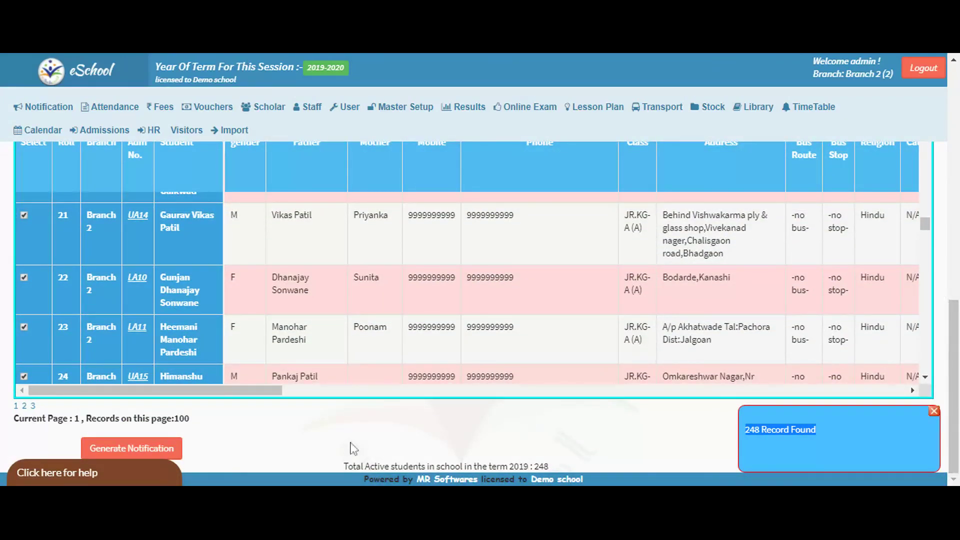
scroll(437, 411, up, 1)
scroll(437, 412, up, 10)
scroll(434, 406, down, 6)
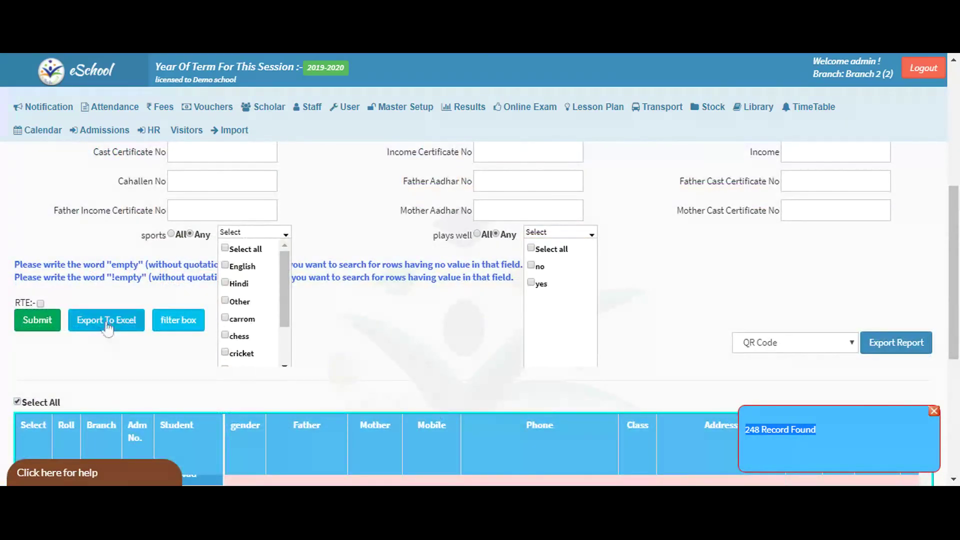
click(190, 325)
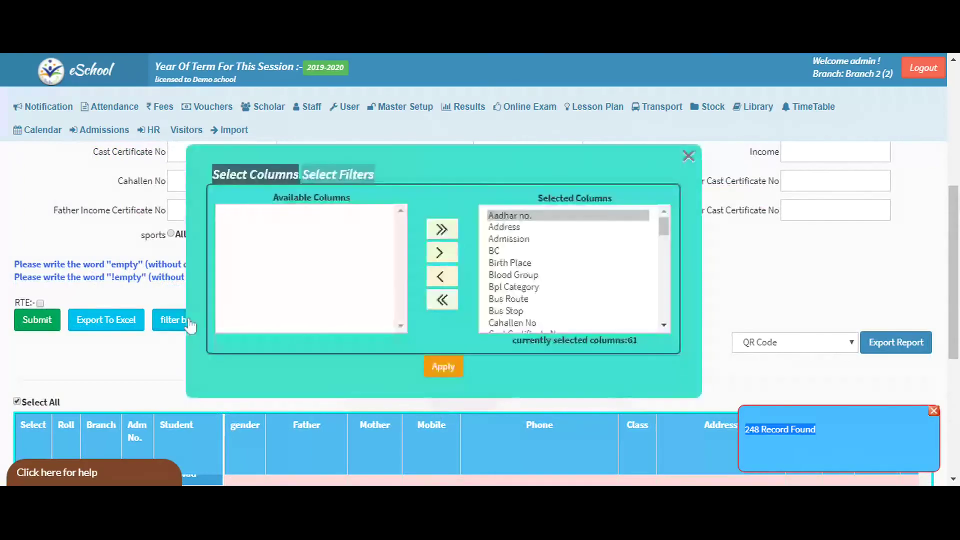
drag(515, 209, 562, 206)
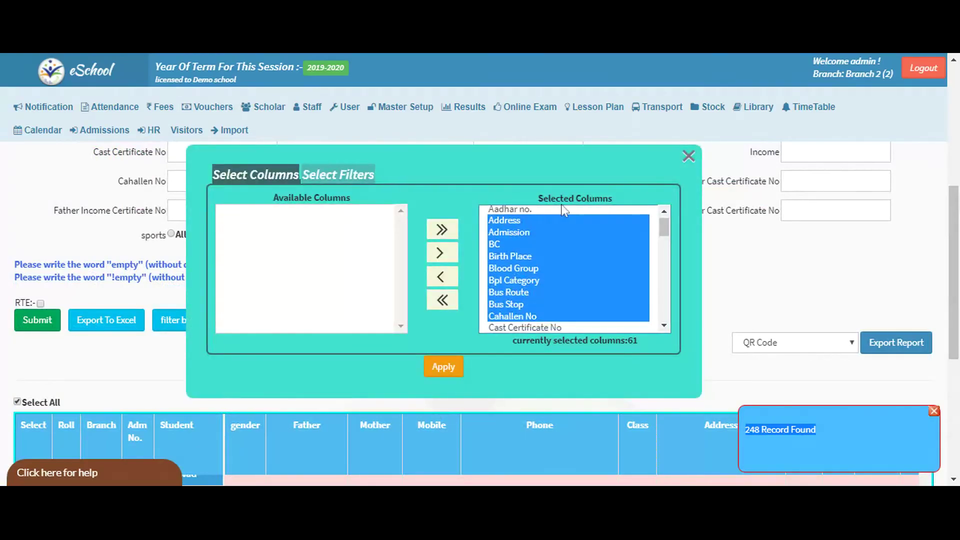
click(689, 156)
scroll(359, 328, up, 6)
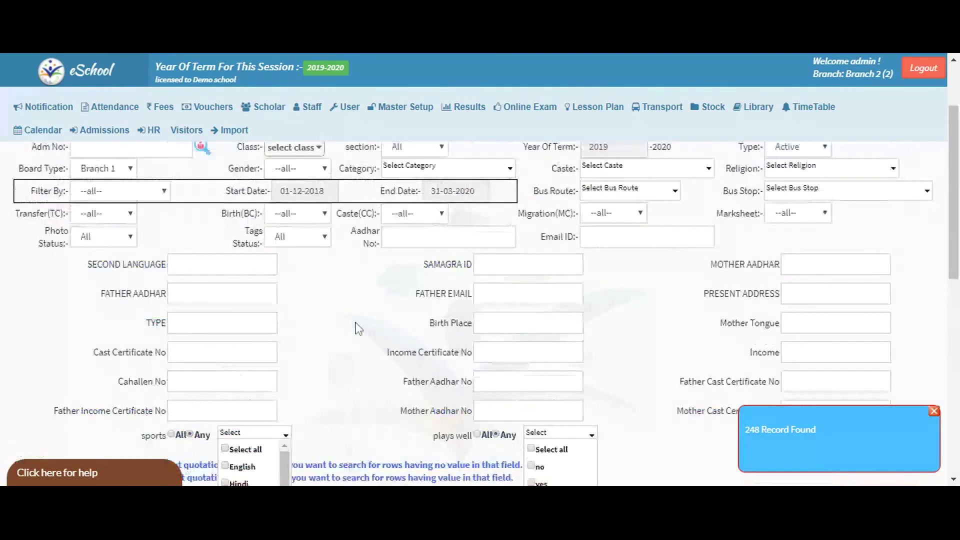
click(272, 113)
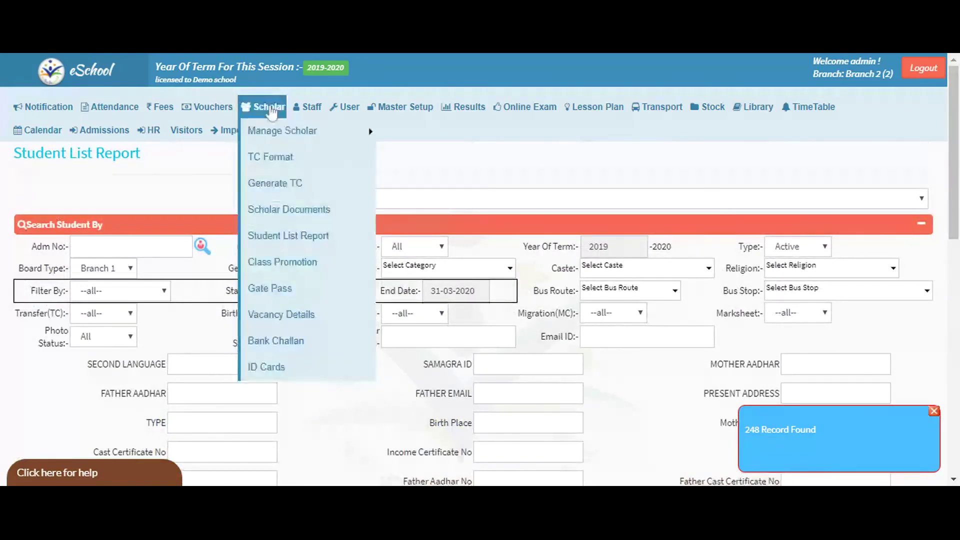